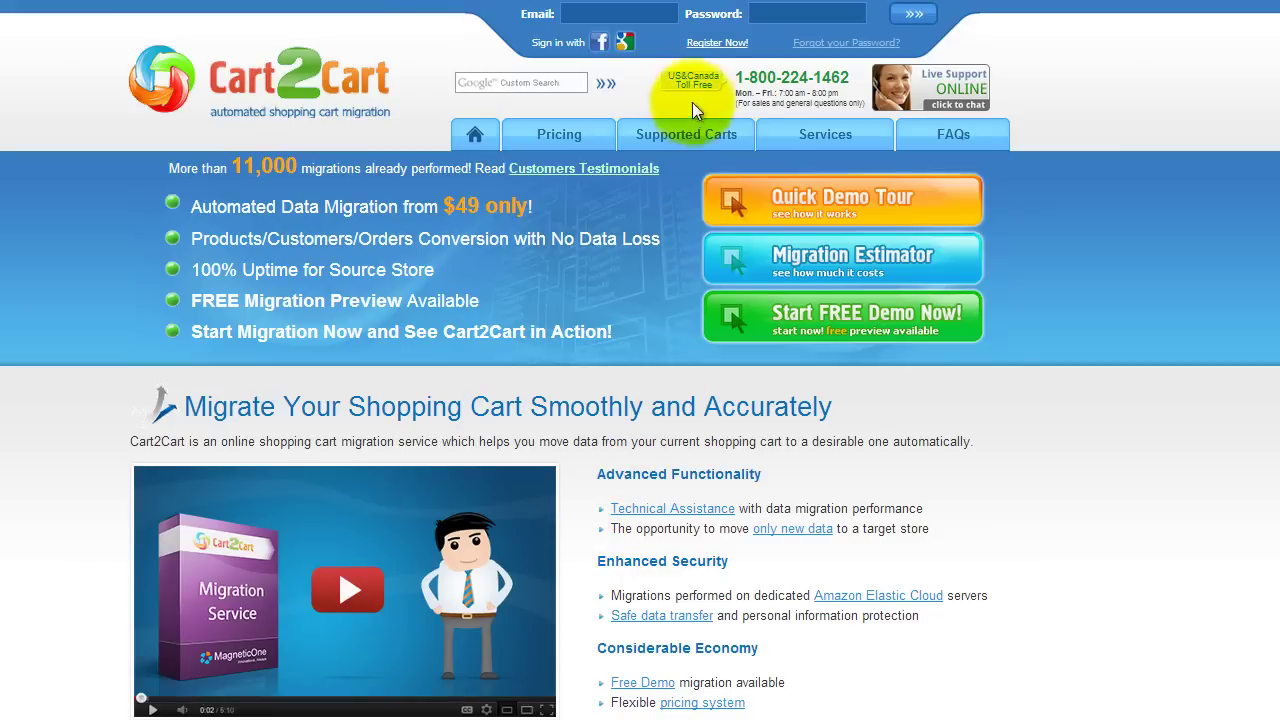
Follow the header's 'Register Now!' link to reach the Cart2Cart account registration page
left_click(710, 46)
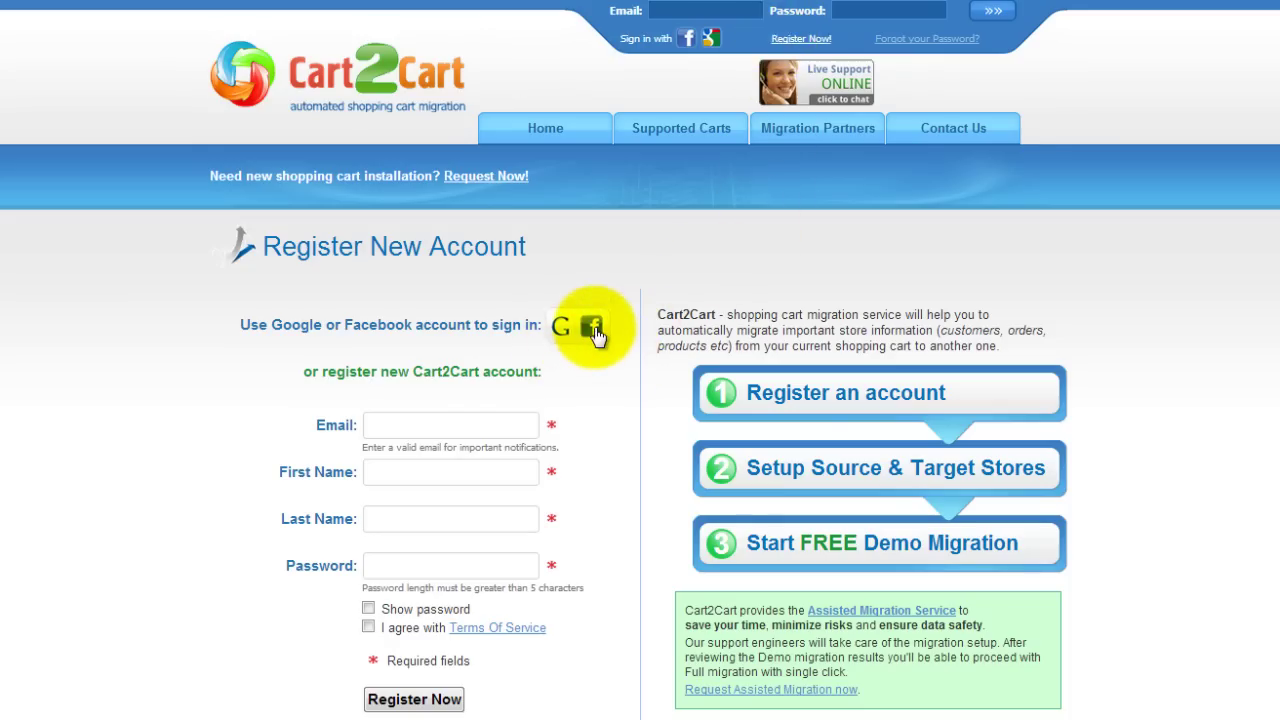
Register with an email, first name, last name and password, accepting the Terms of Service
left_click(530, 425)
type("youre")
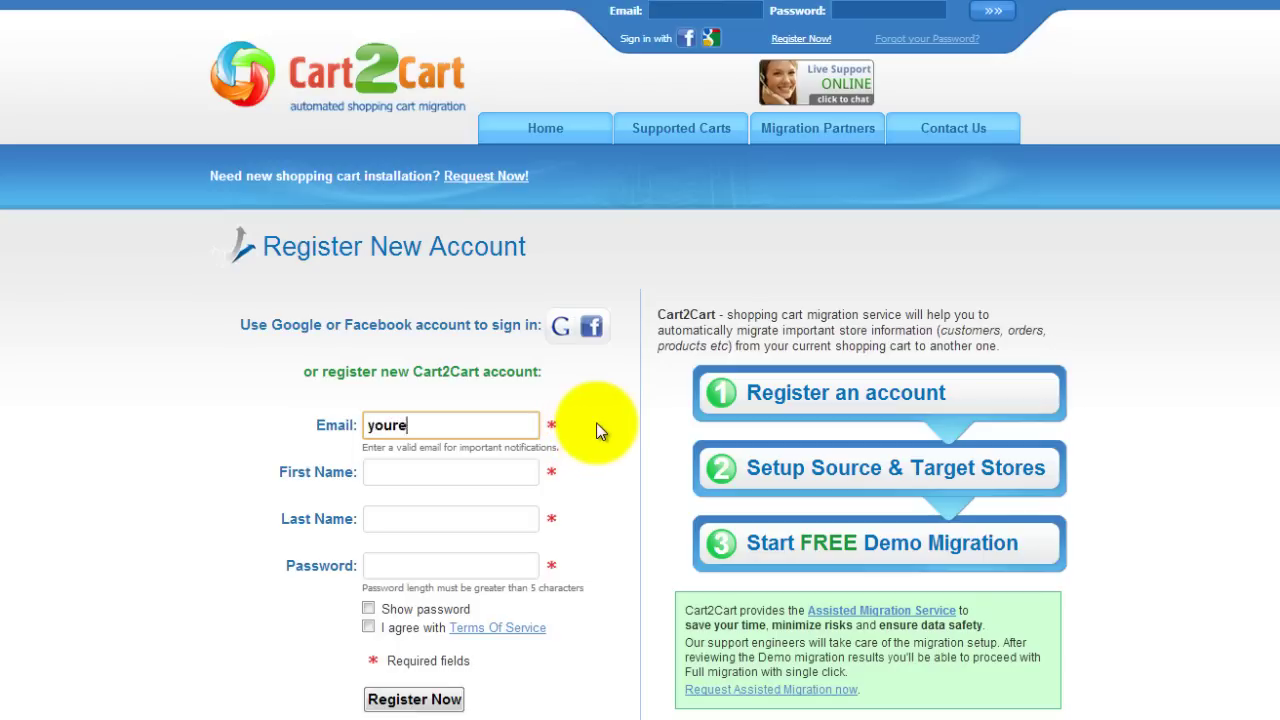
type("mail@mail.com")
key("Tab")
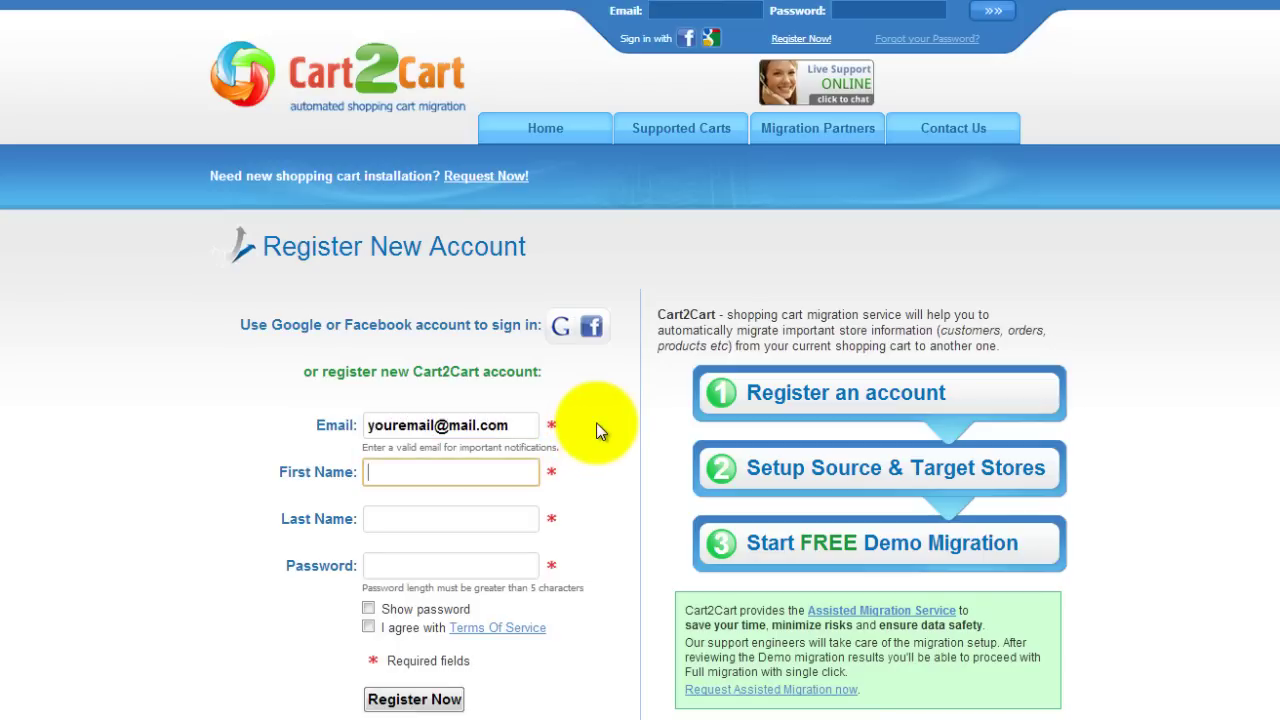
type("Your Name")
key("Tab")
type("Your Last Name")
key("Tab")
type("•••••••••")
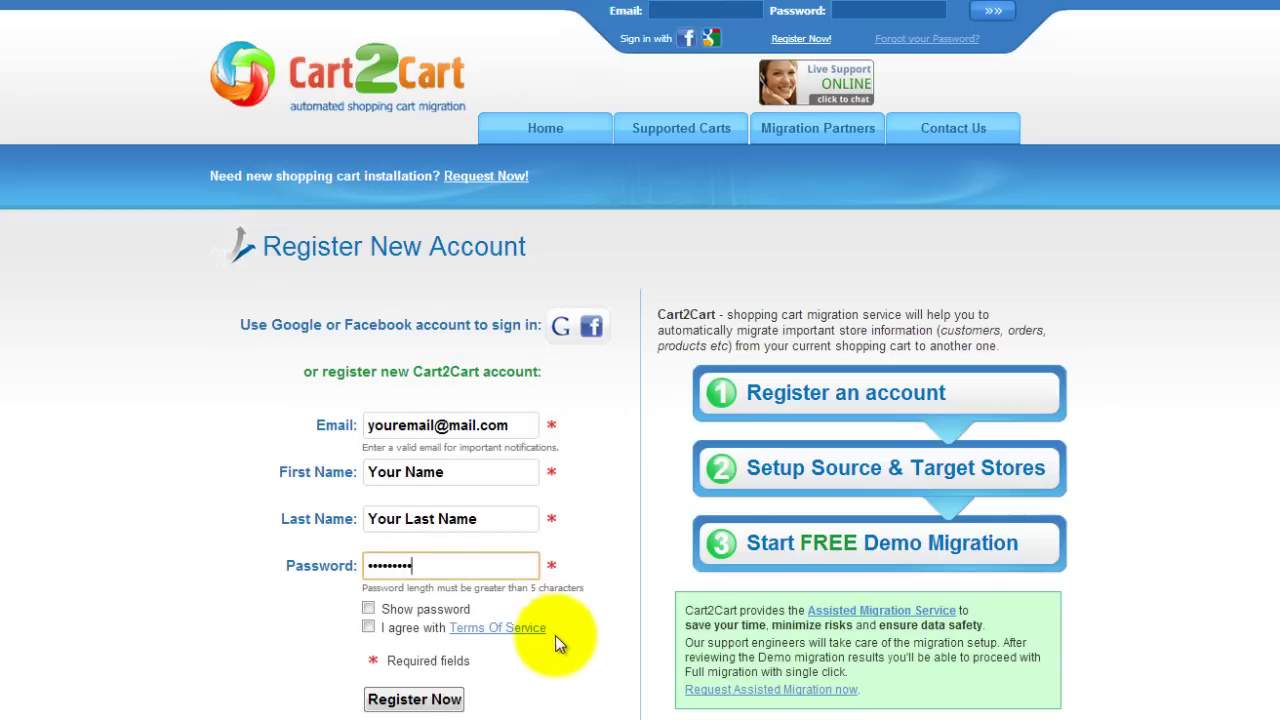
left_click(368, 627)
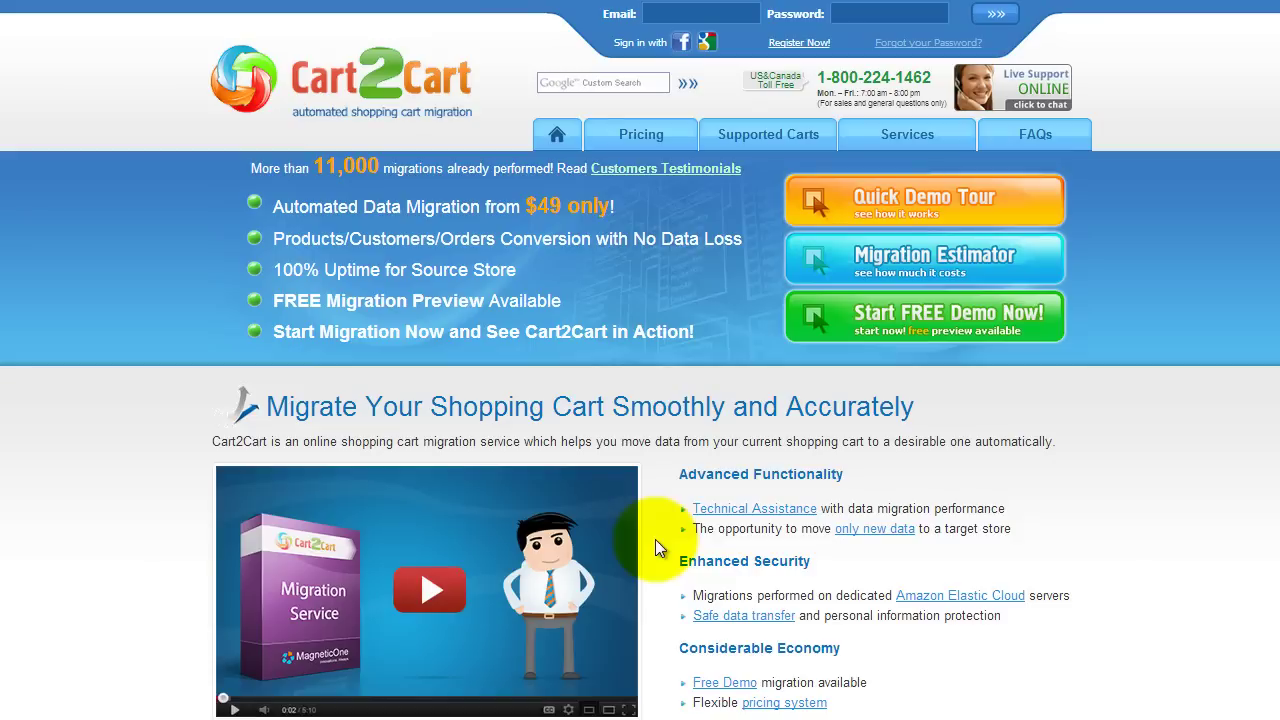
left_click(705, 13)
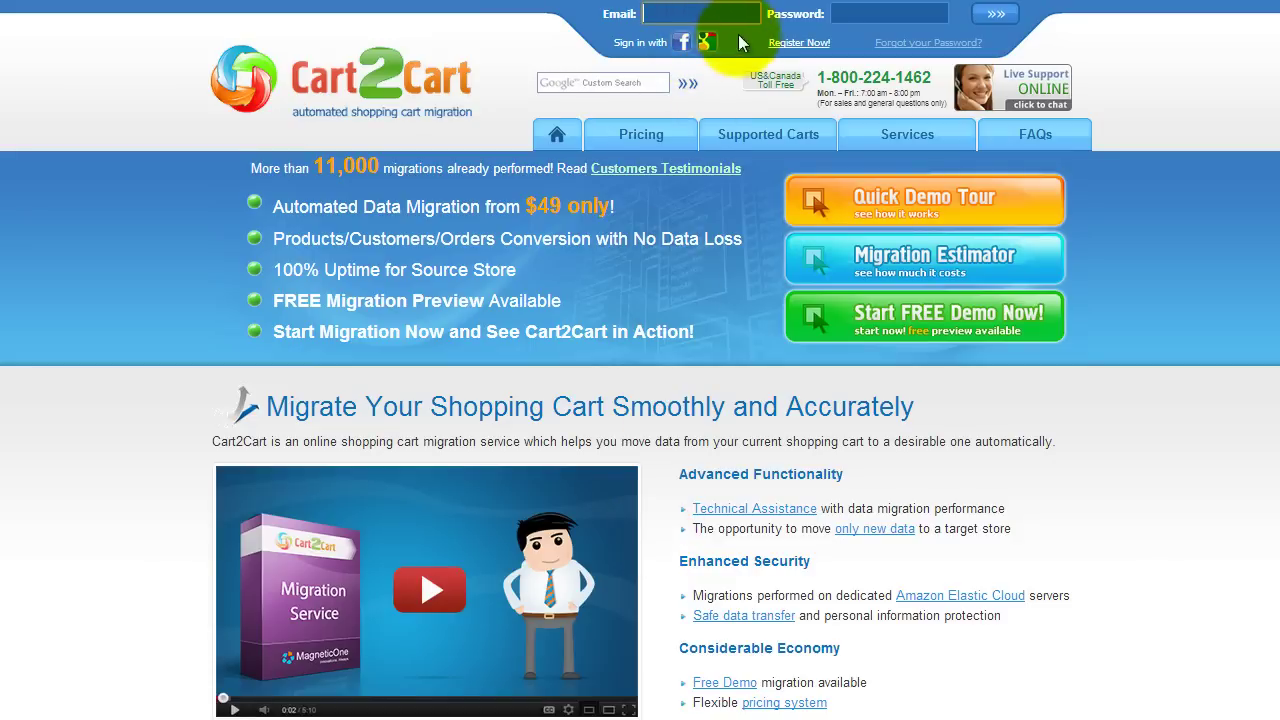
Log in with the new account's email and password and start a new migration
type("youremail@mail.com")
key("Tab")
type("*********")
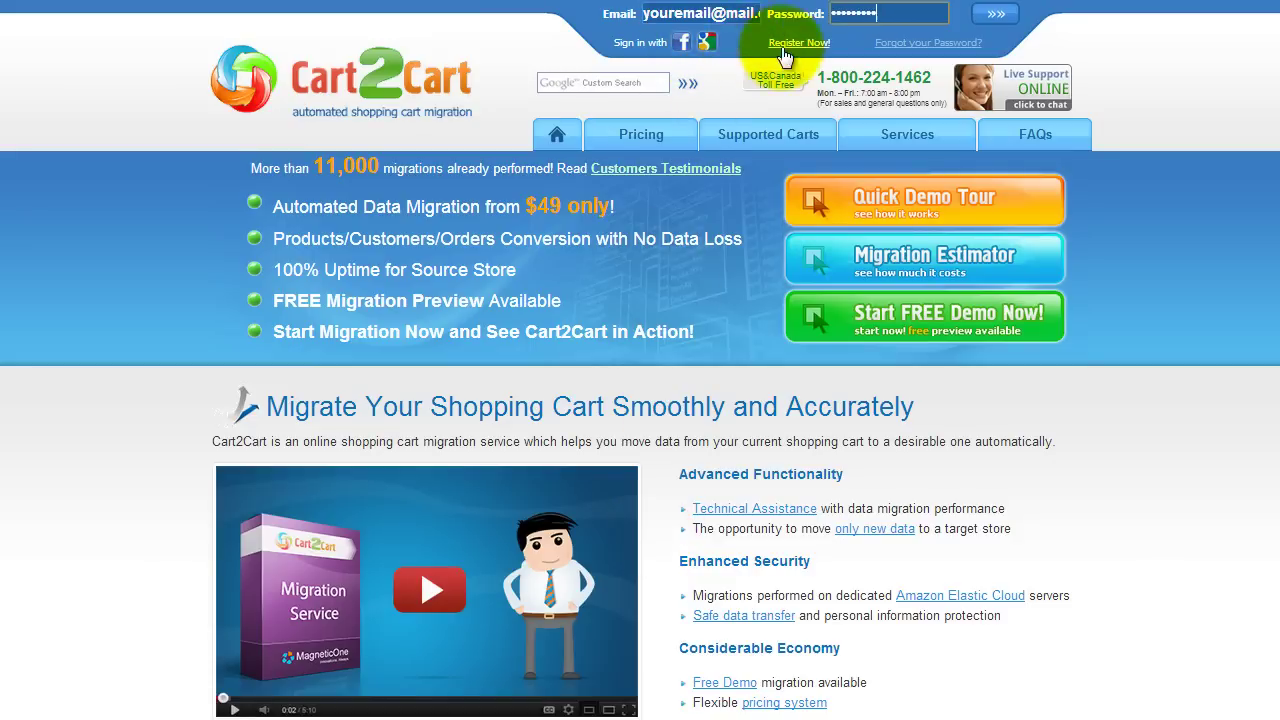
left_click(995, 13)
scroll(640, 400, "down", 3)
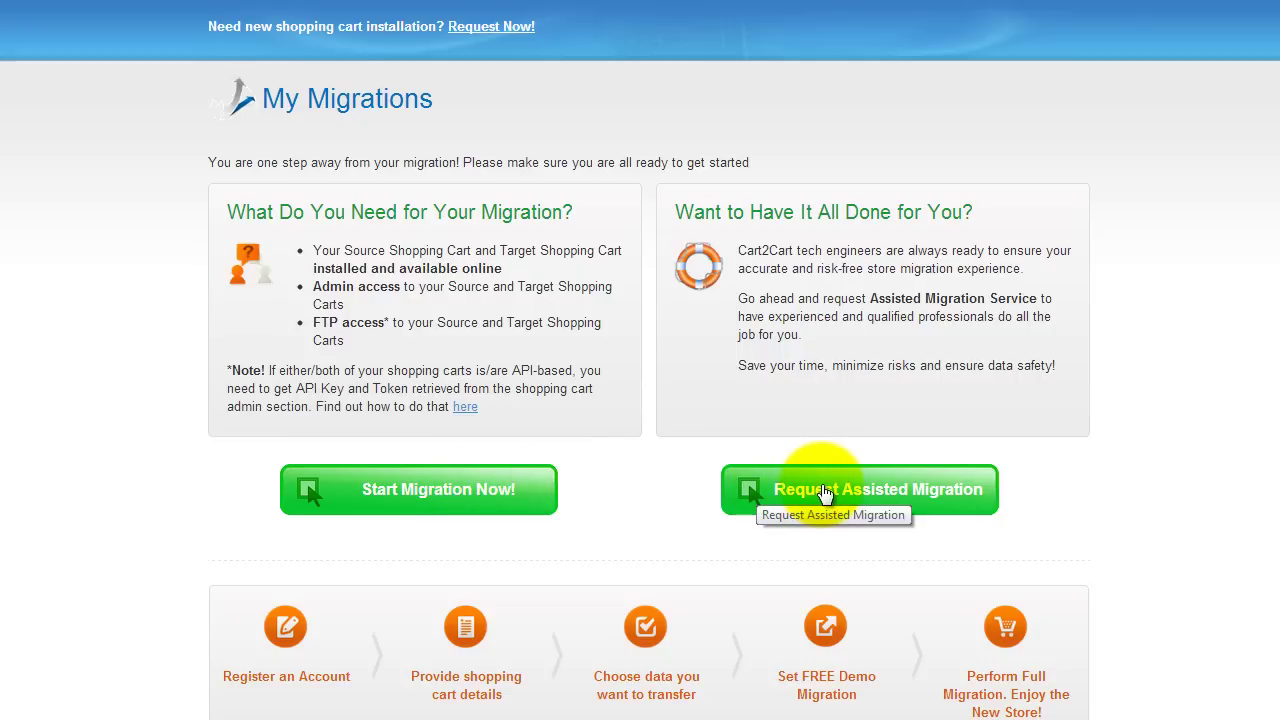
left_click(481, 491)
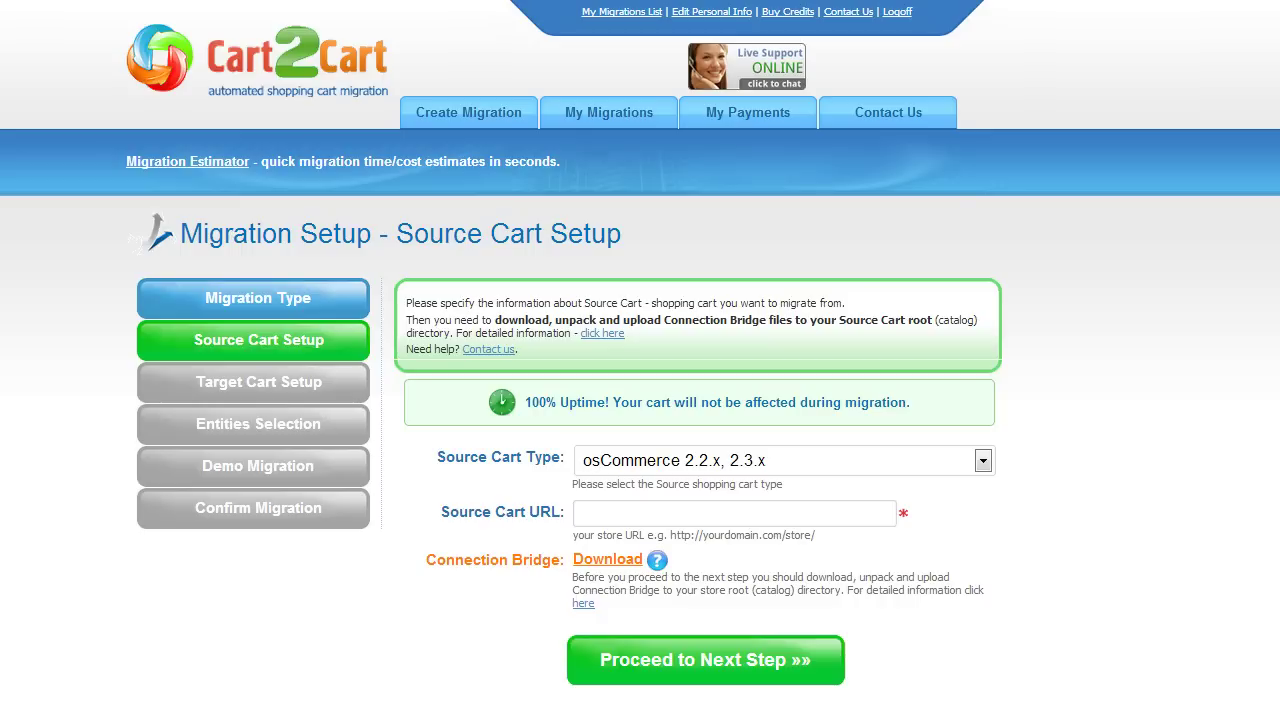
Pick Magento 1.1.x-1.7.x CE as source cart and check the old store's version 1.4.2.0
left_click(982, 462)
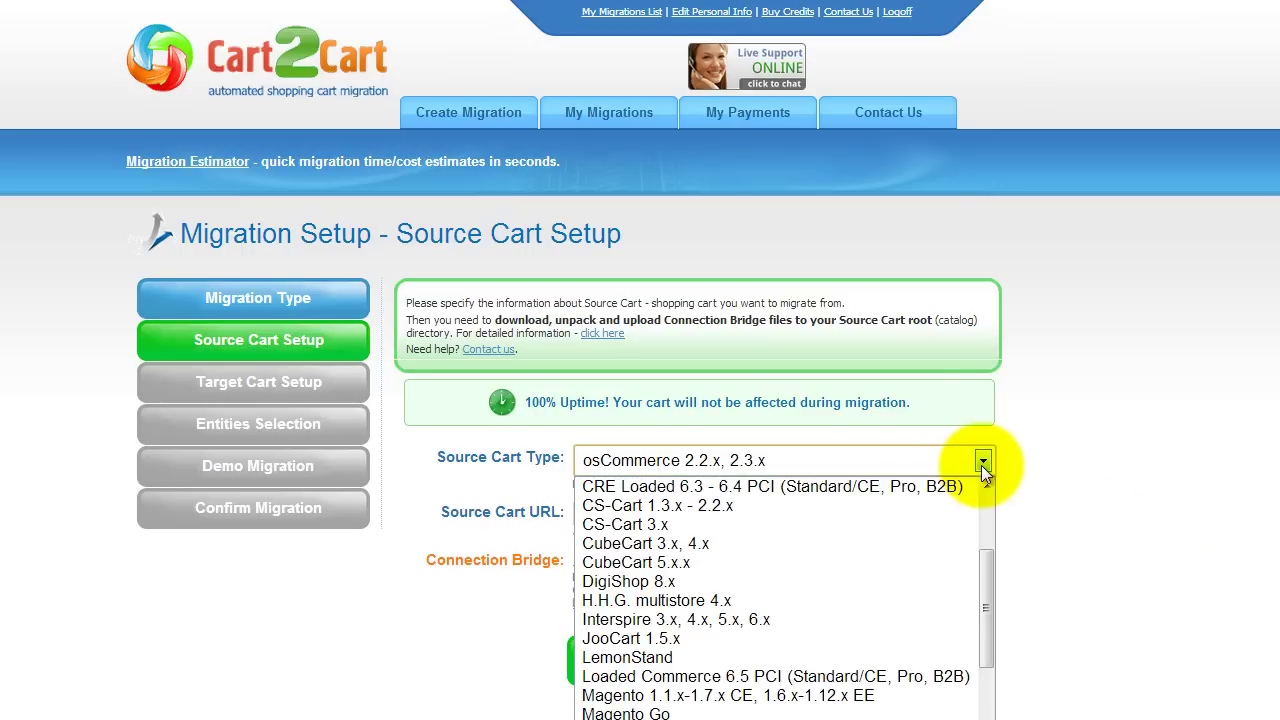
left_click_drag(986, 570, 990, 587)
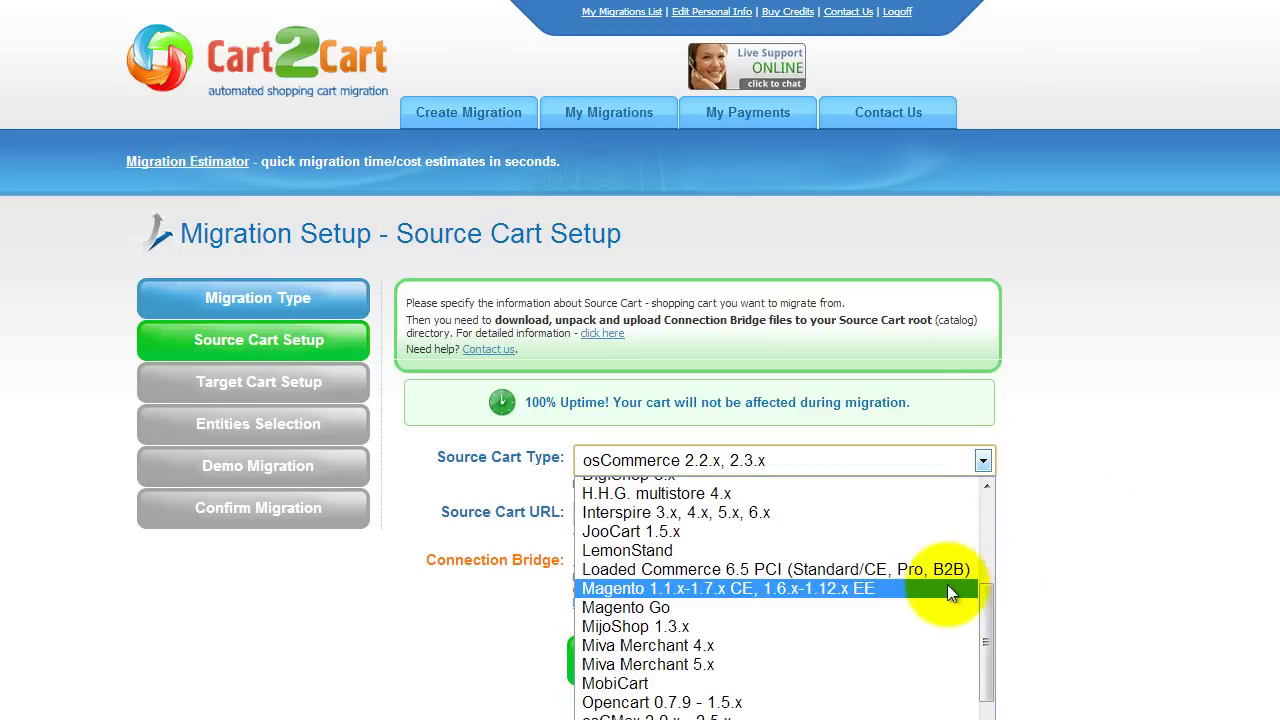
left_click(945, 587)
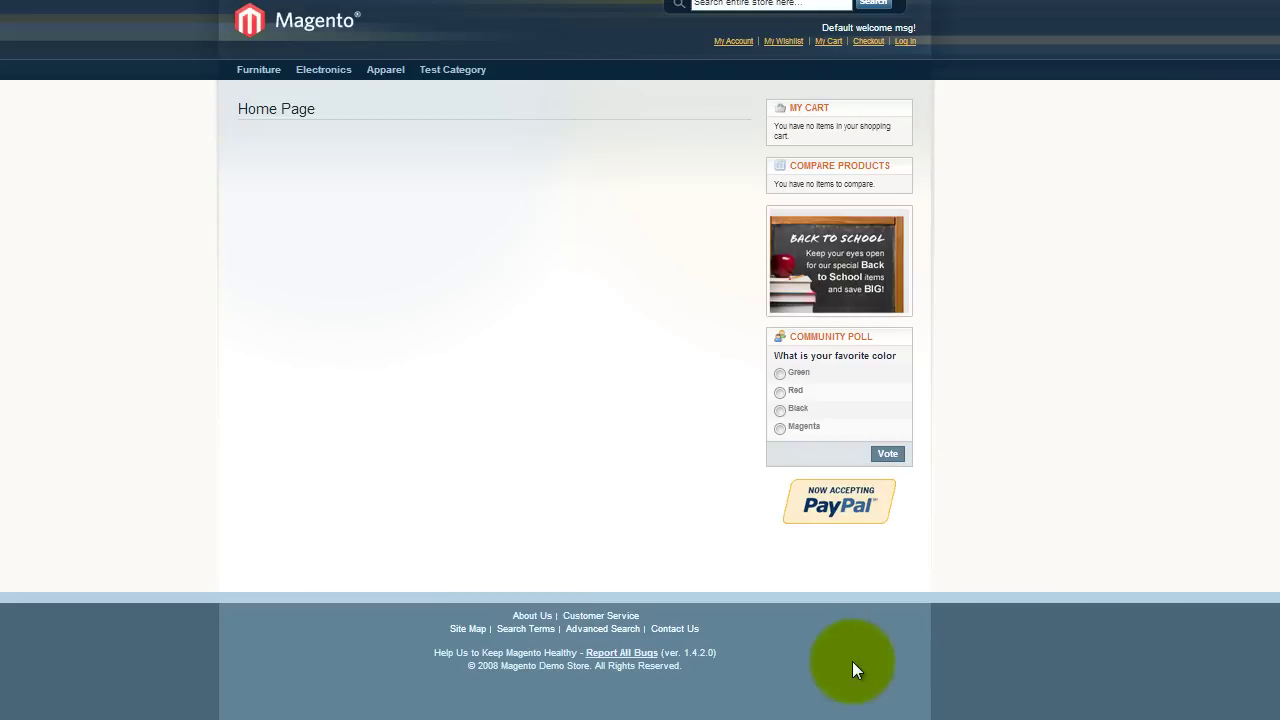
left_click_drag(718, 652, 660, 652)
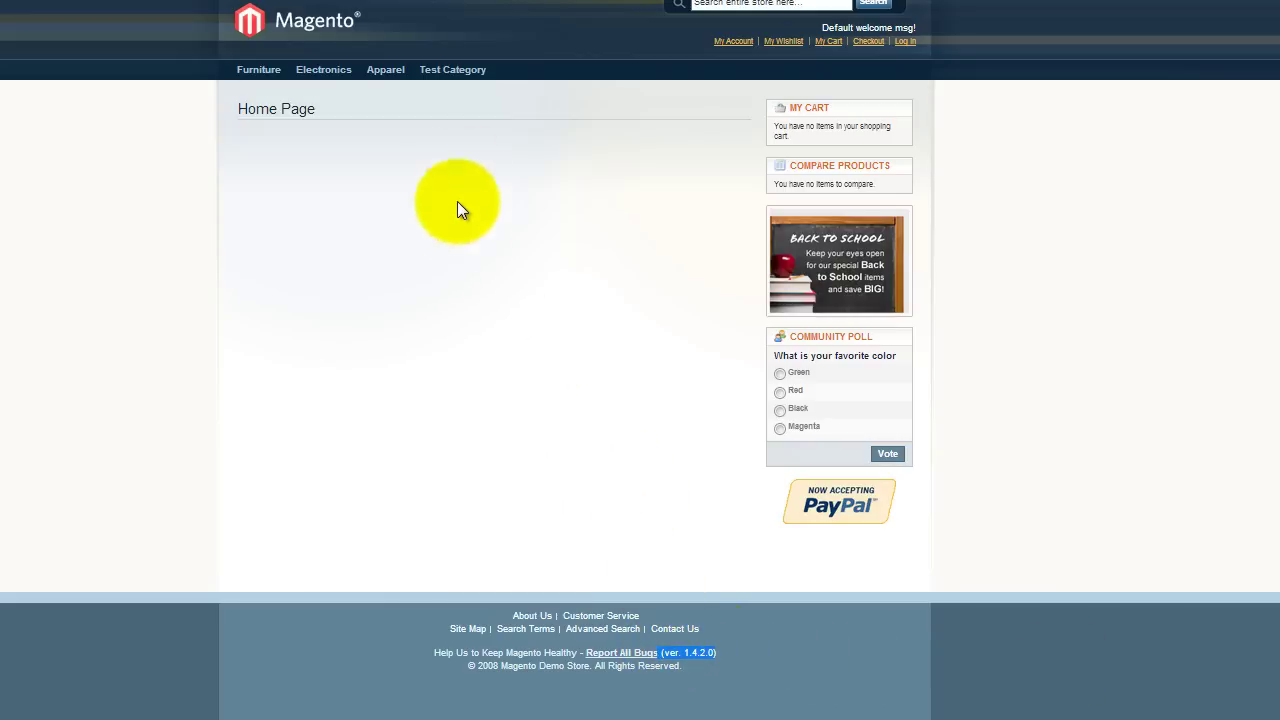
left_click(452, 70)
scroll(411, 304, "down", 5)
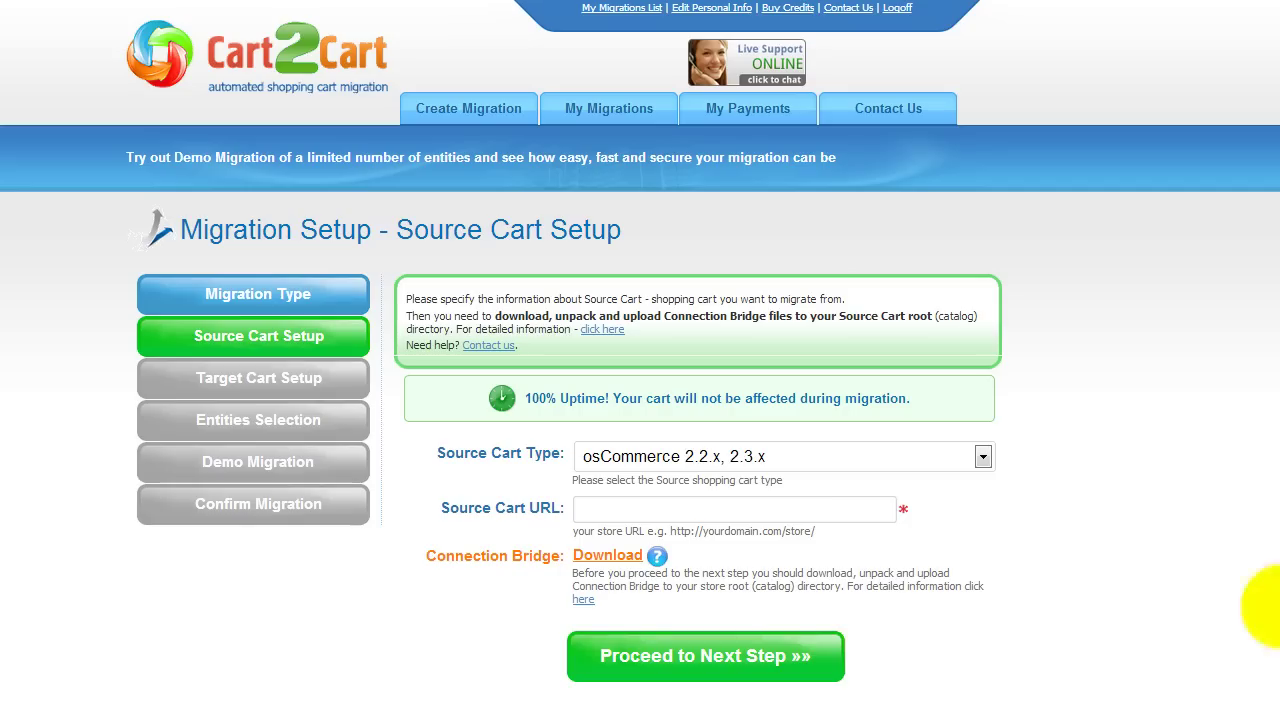
left_click(982, 458)
left_click(892, 556)
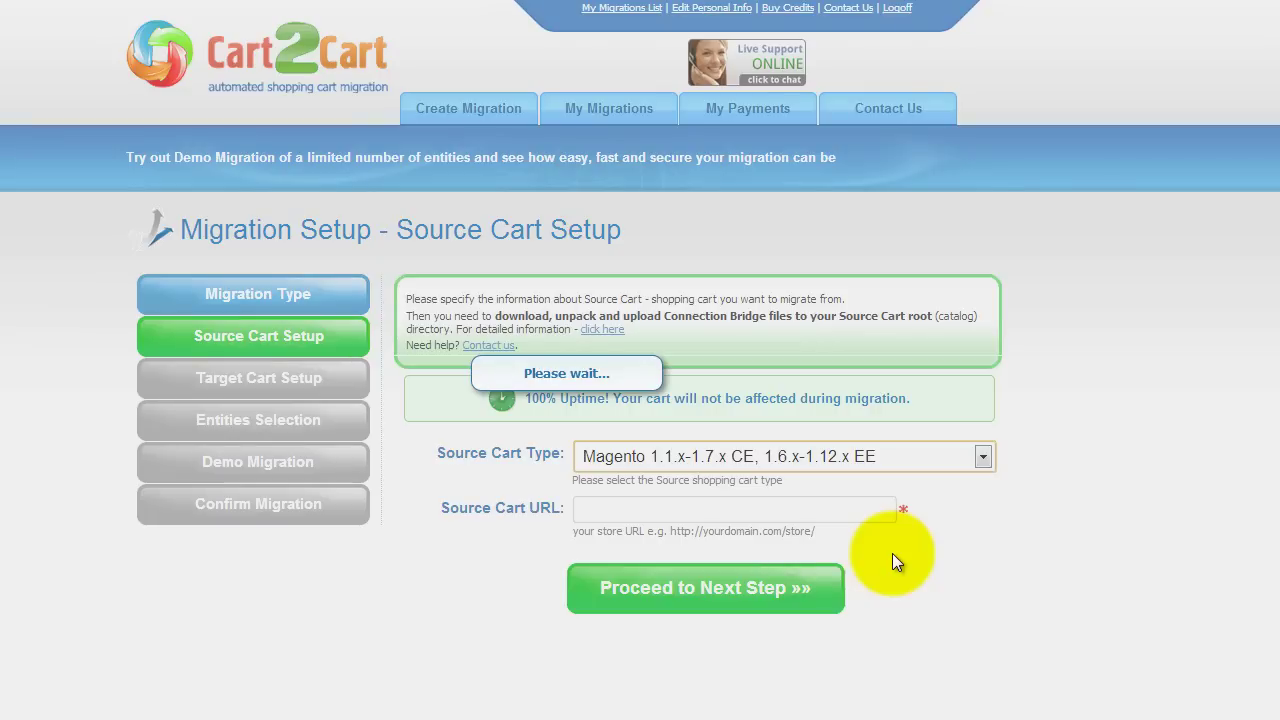
left_click(872, 513)
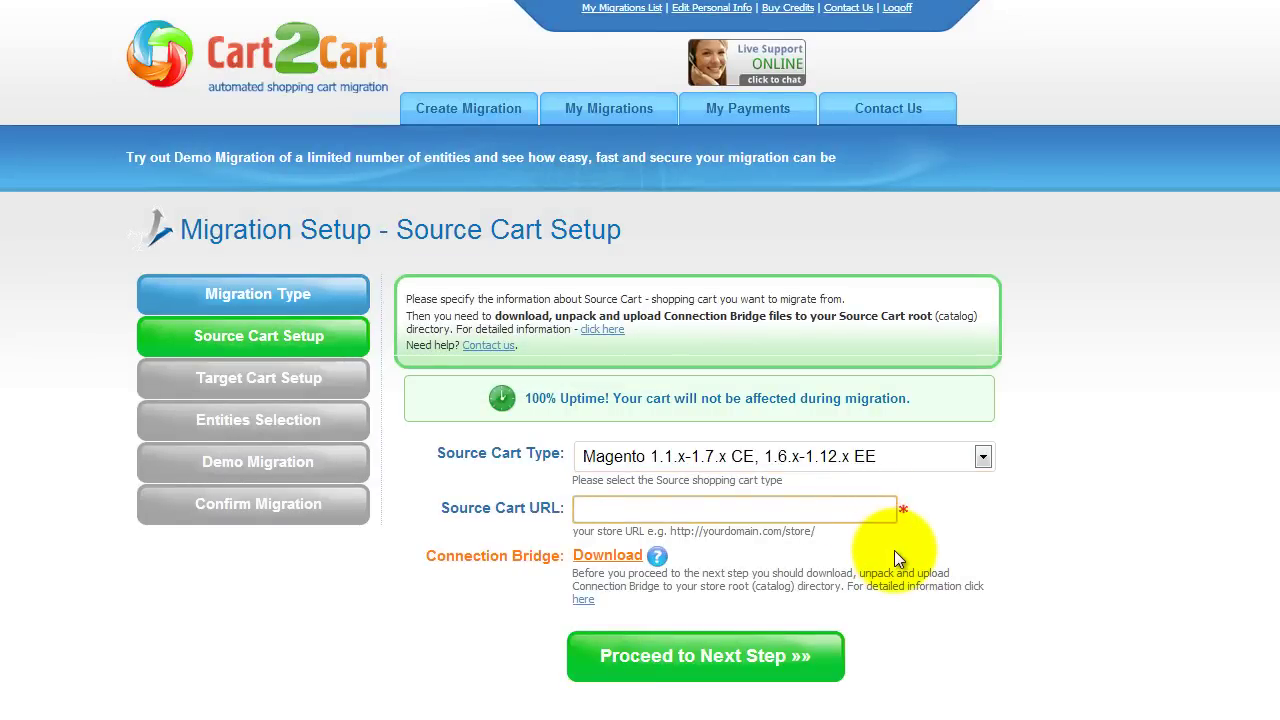
type("www.your-old-version-magento-store.com")
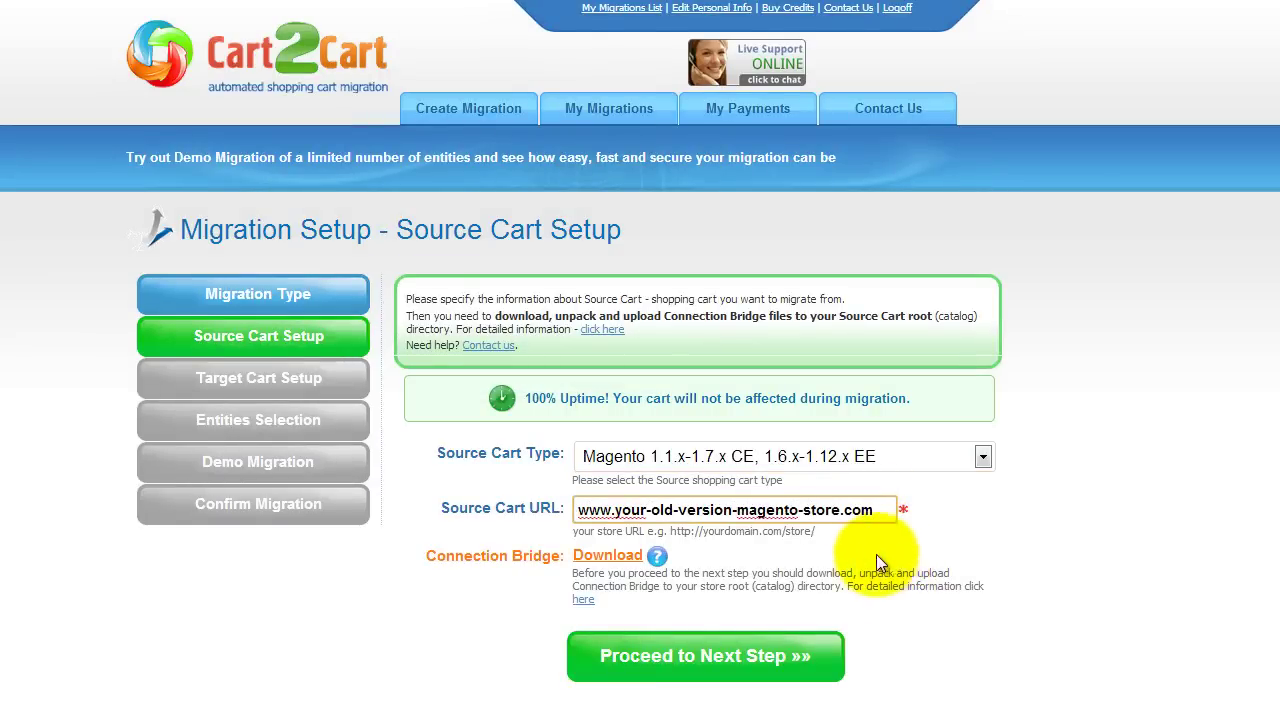
left_click(583, 600)
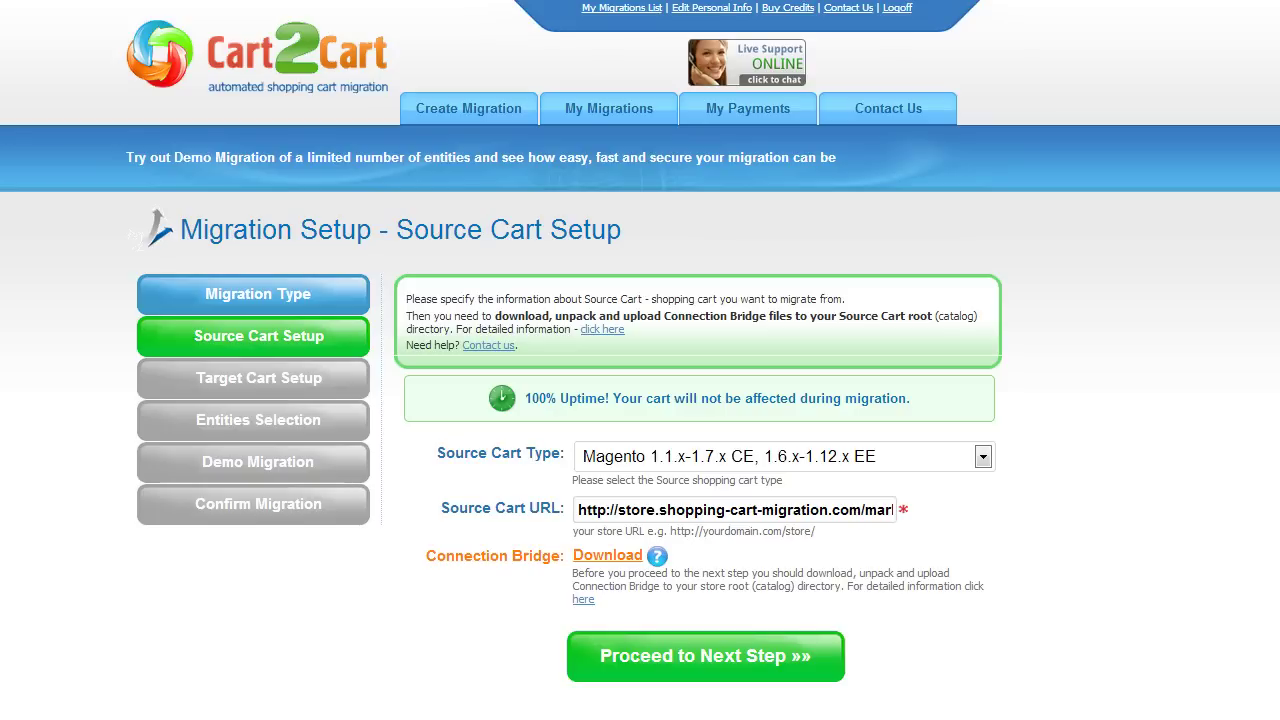
left_click(733, 664)
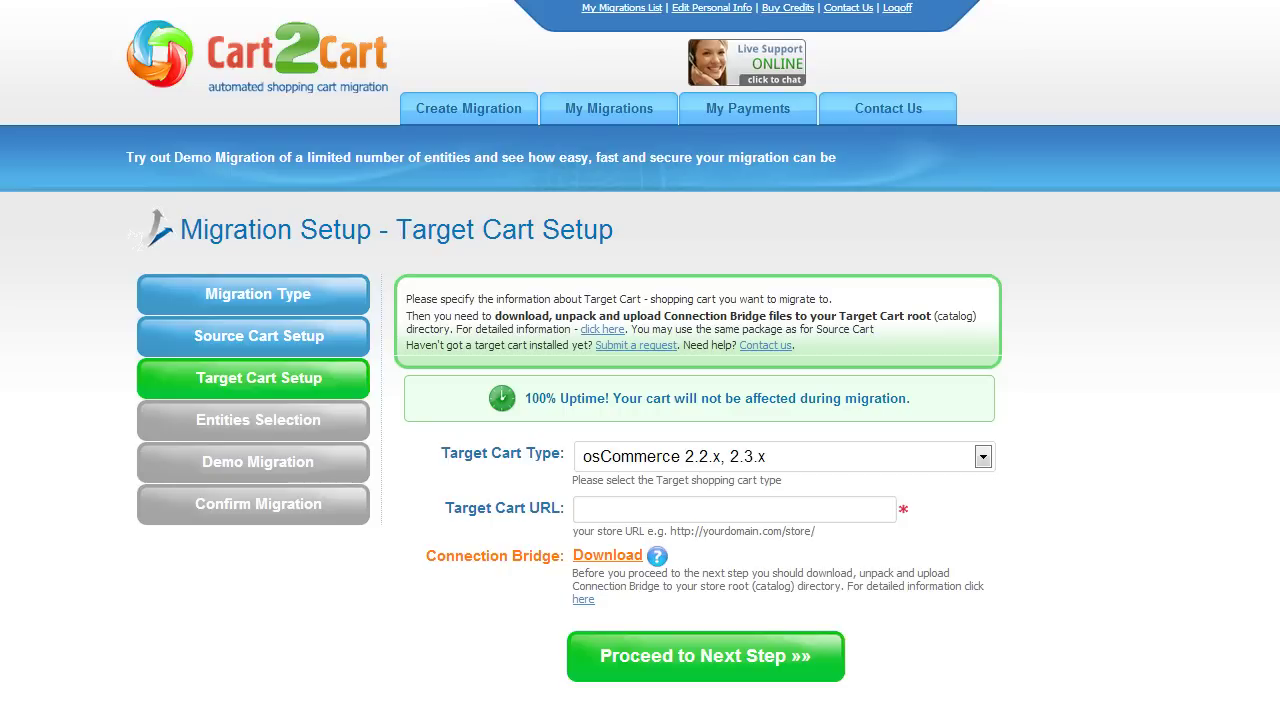
left_click(983, 457)
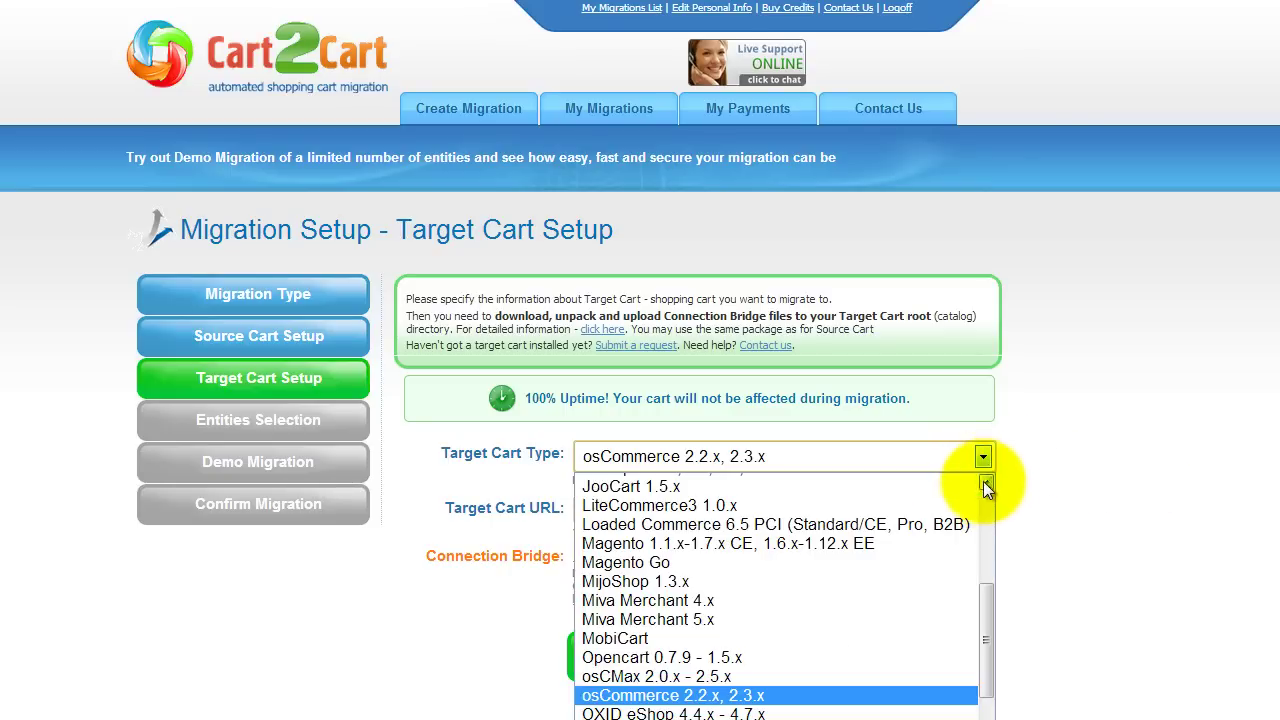
left_click(961, 538)
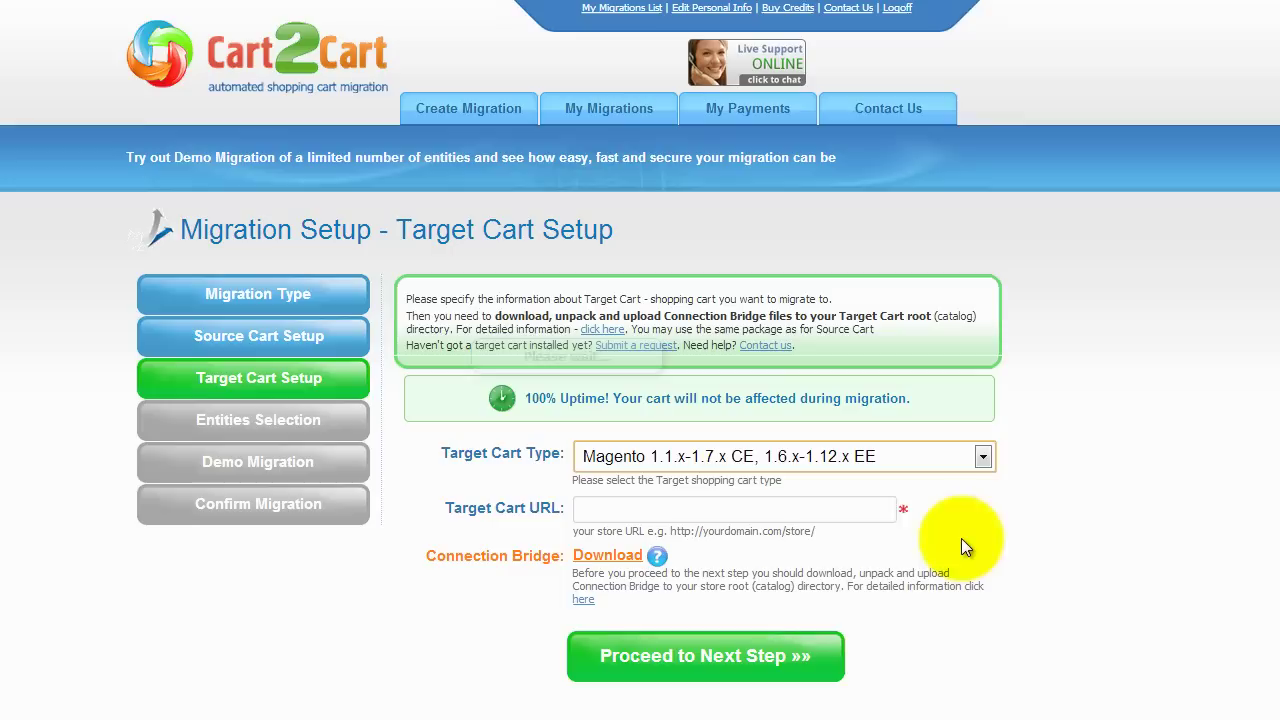
left_click(840, 512)
type("w")
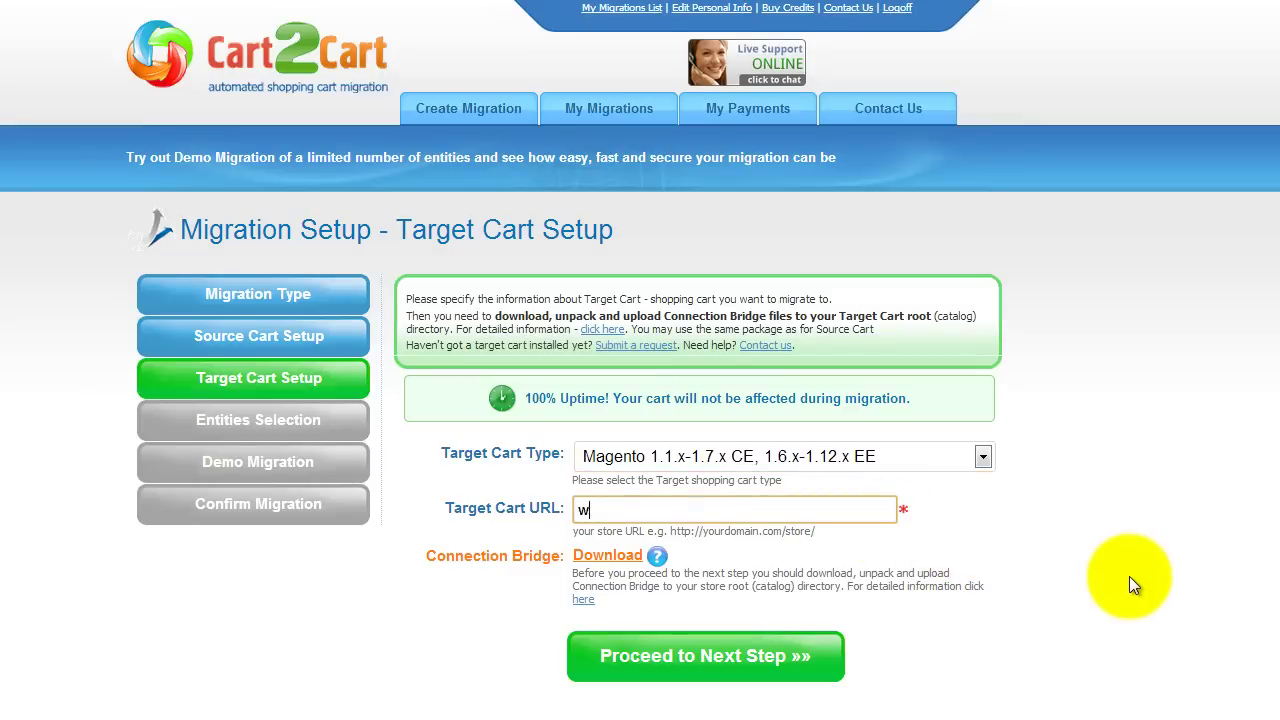
type("ww.your-new-magento.com")
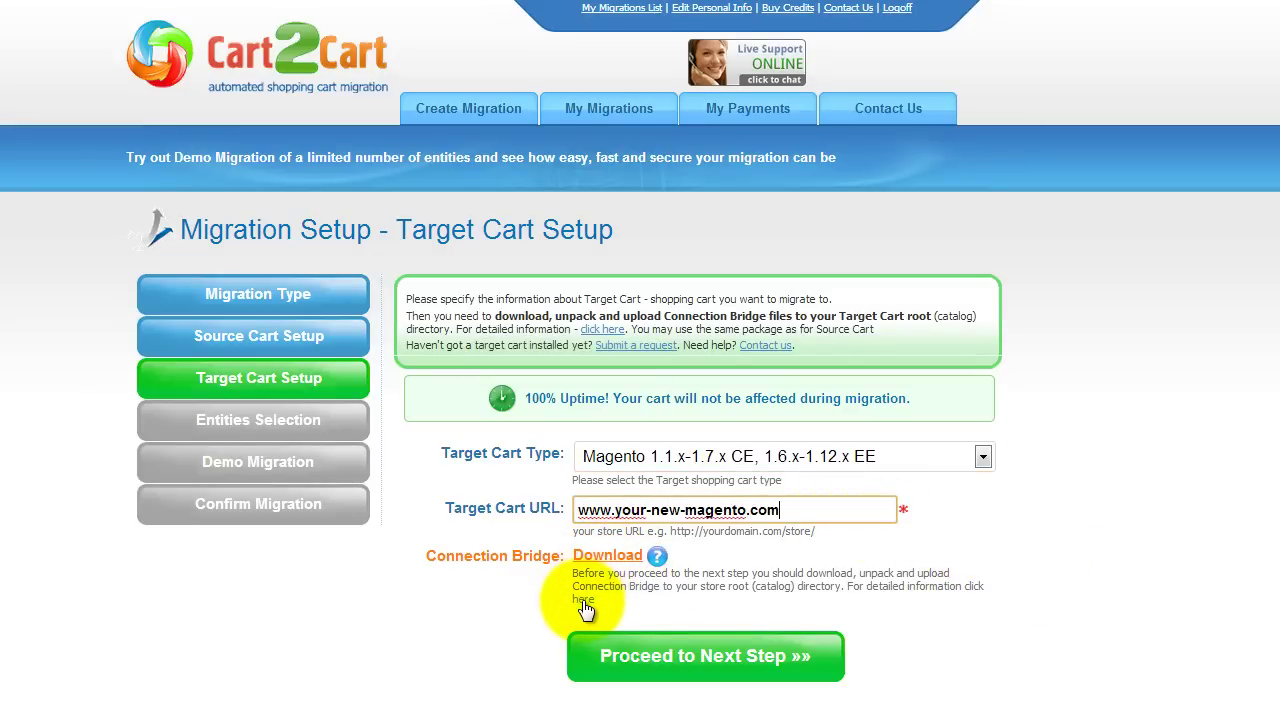
left_click(664, 672)
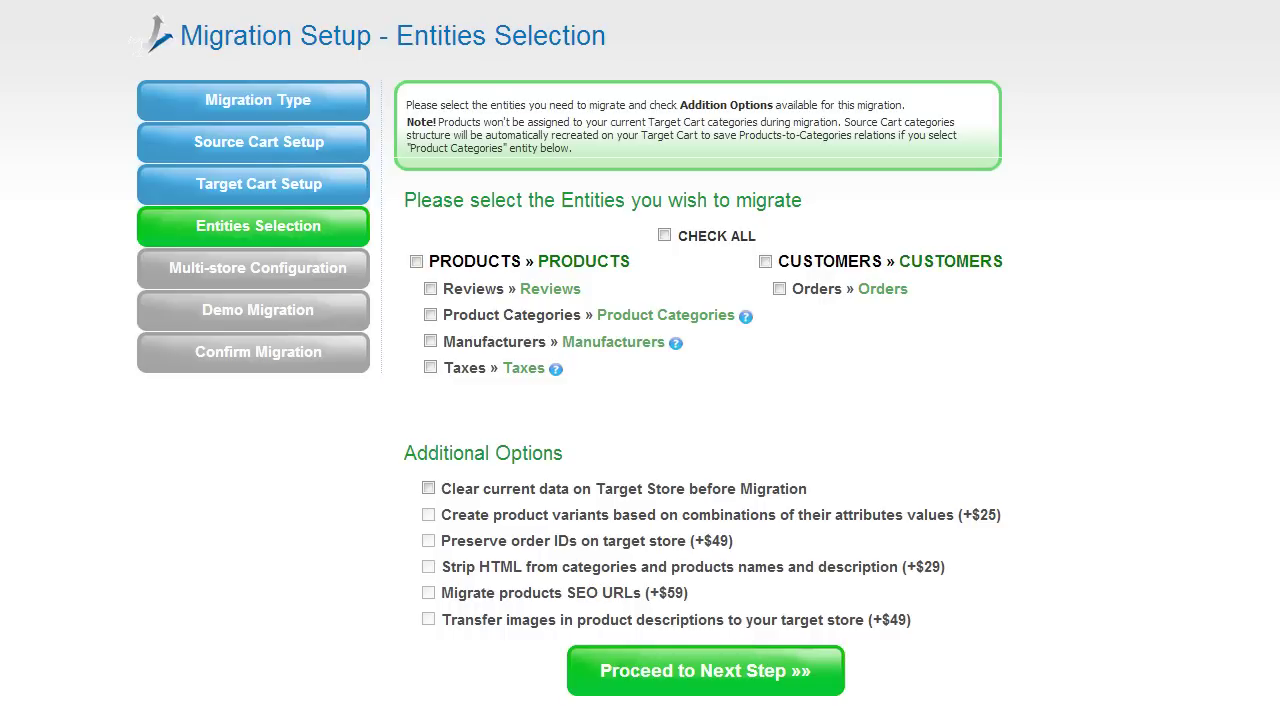
Check all entities: products, reviews, categories, manufacturers, taxes, customers and orders
left_click(431, 288)
left_click(431, 341)
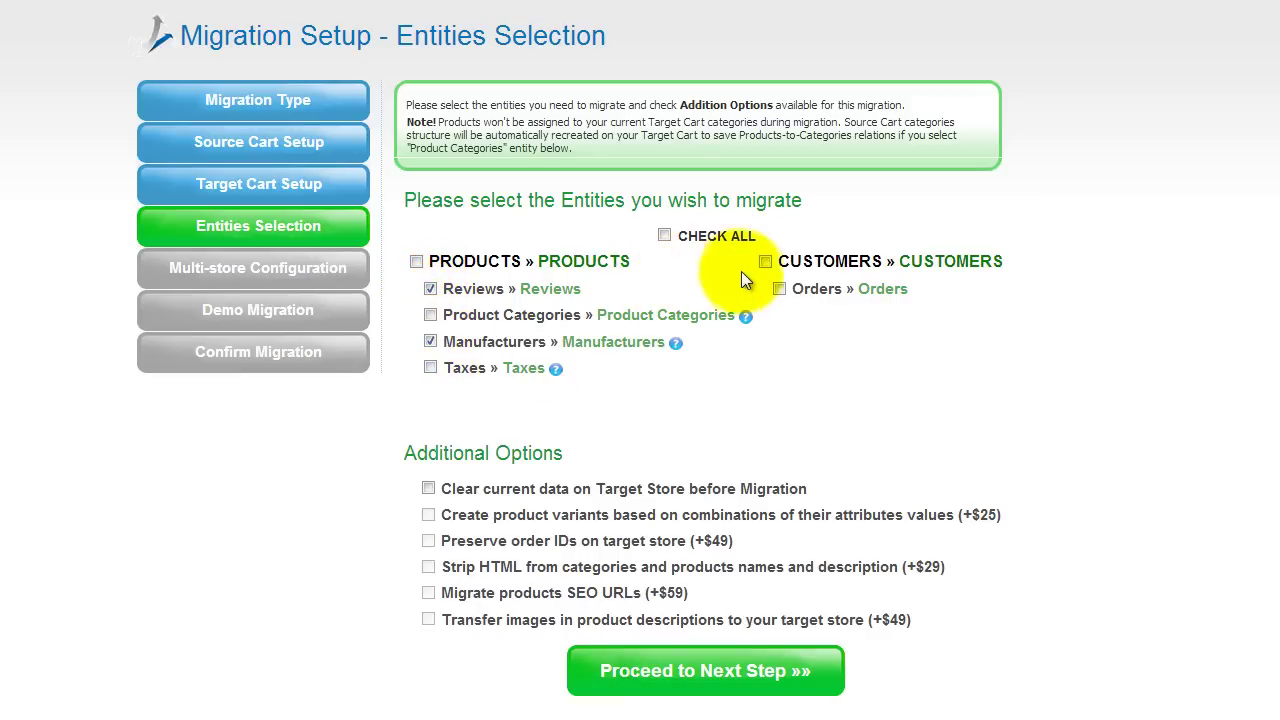
left_click(765, 261)
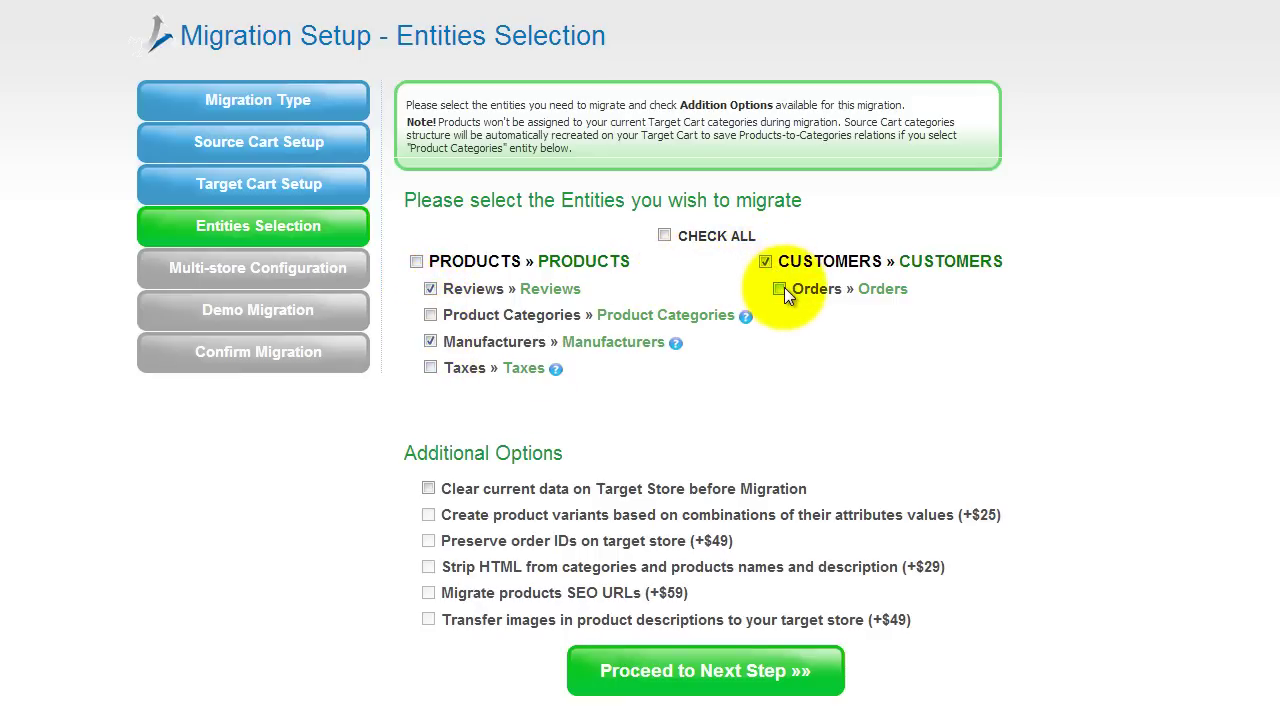
left_click(664, 236)
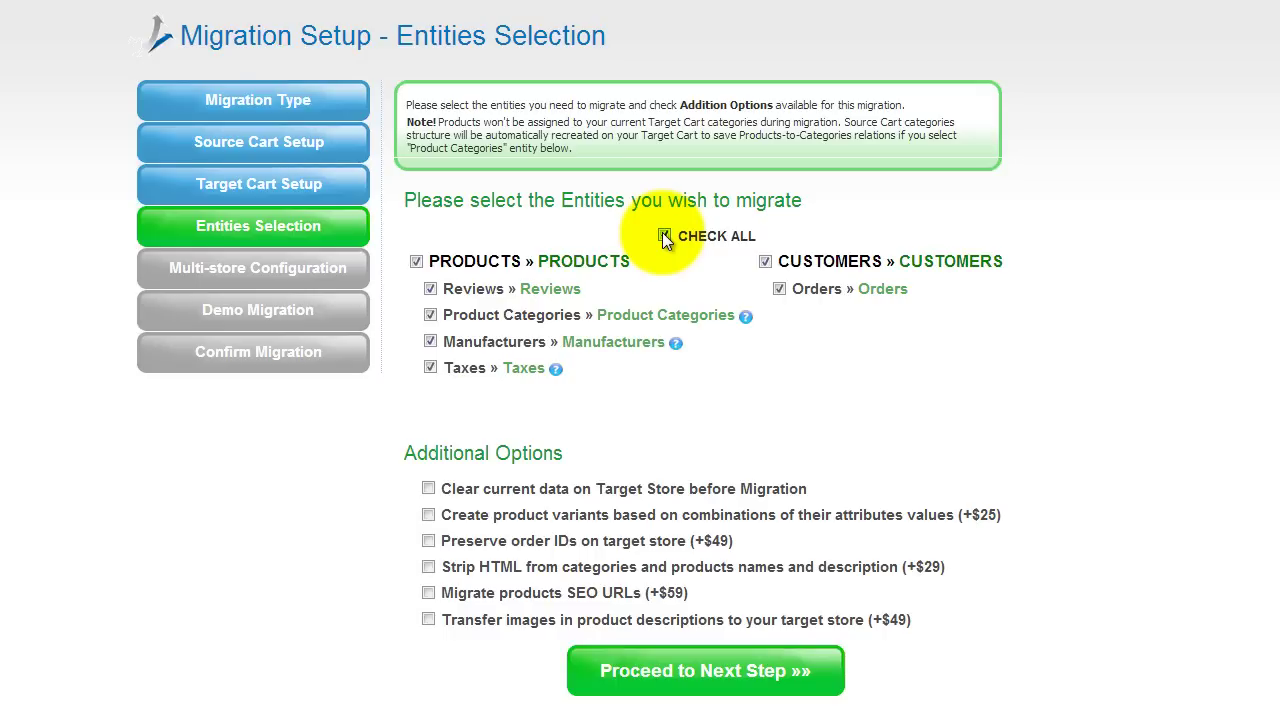
left_click(664, 236)
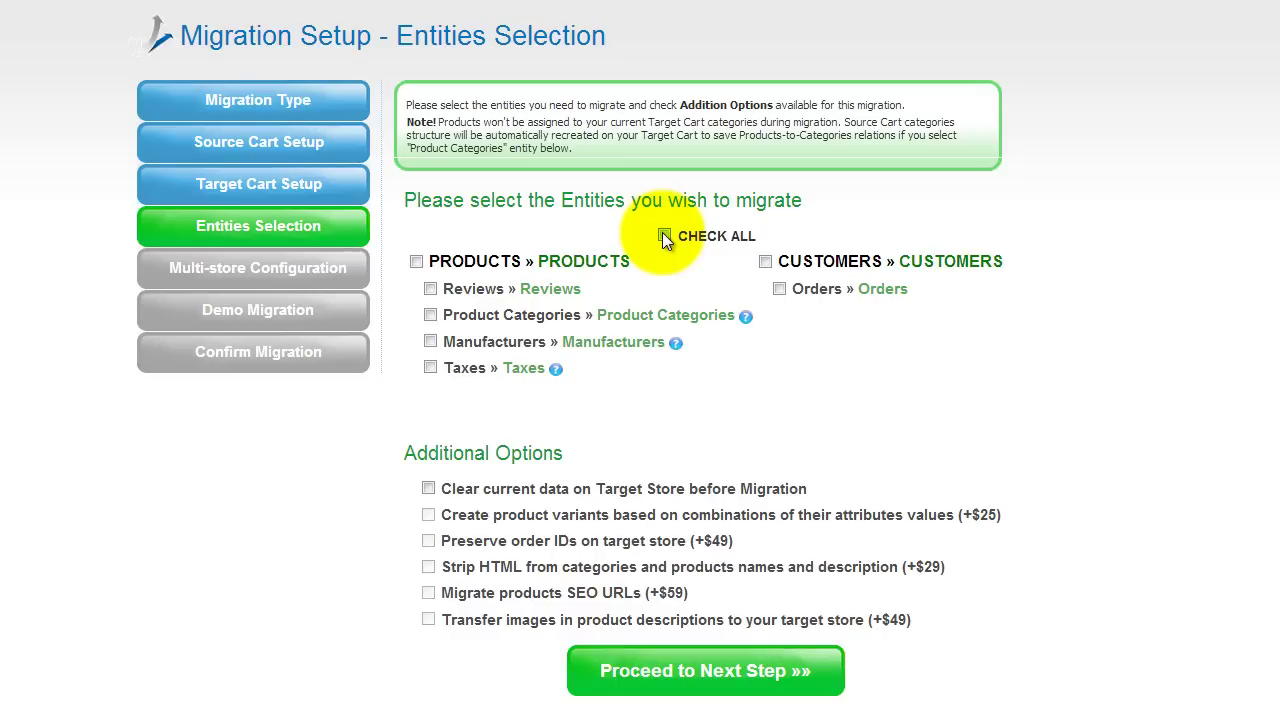
left_click(664, 236)
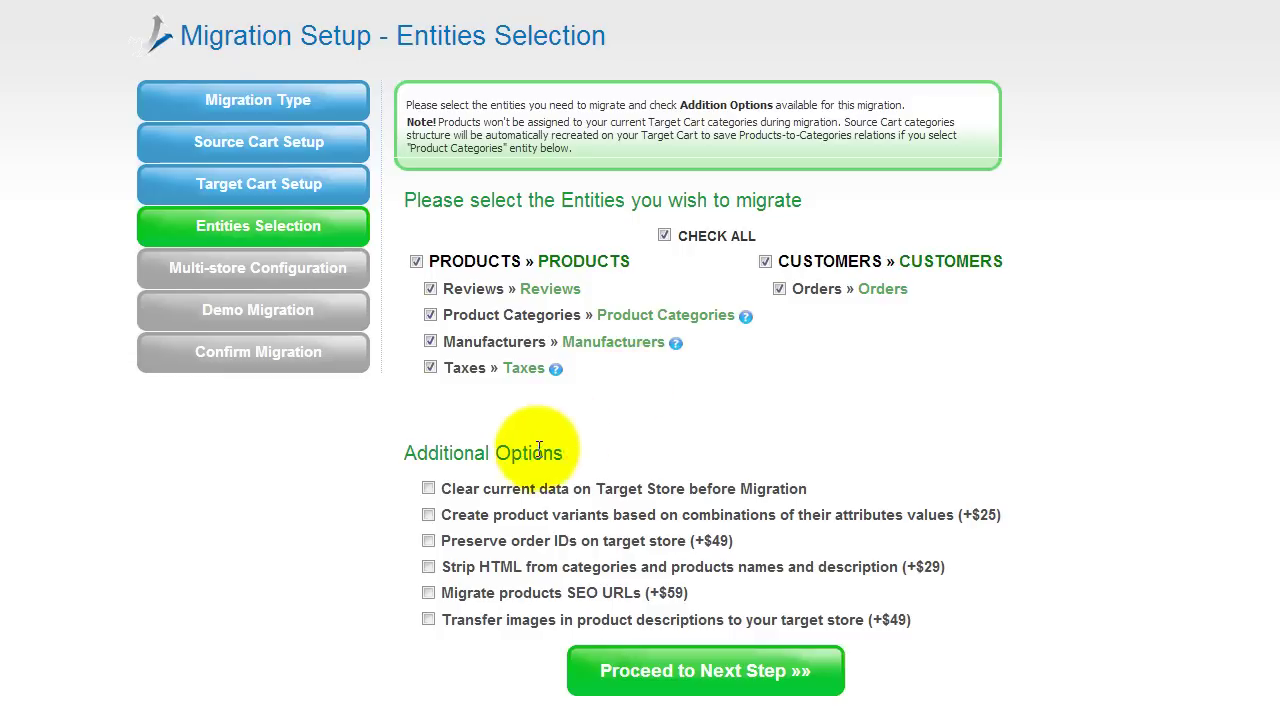
Leave every additional option unchecked, from clearing target data to description images, and proceed
left_click(428, 489)
left_click(428, 489)
left_click(431, 514)
left_click(431, 514)
left_click(430, 540)
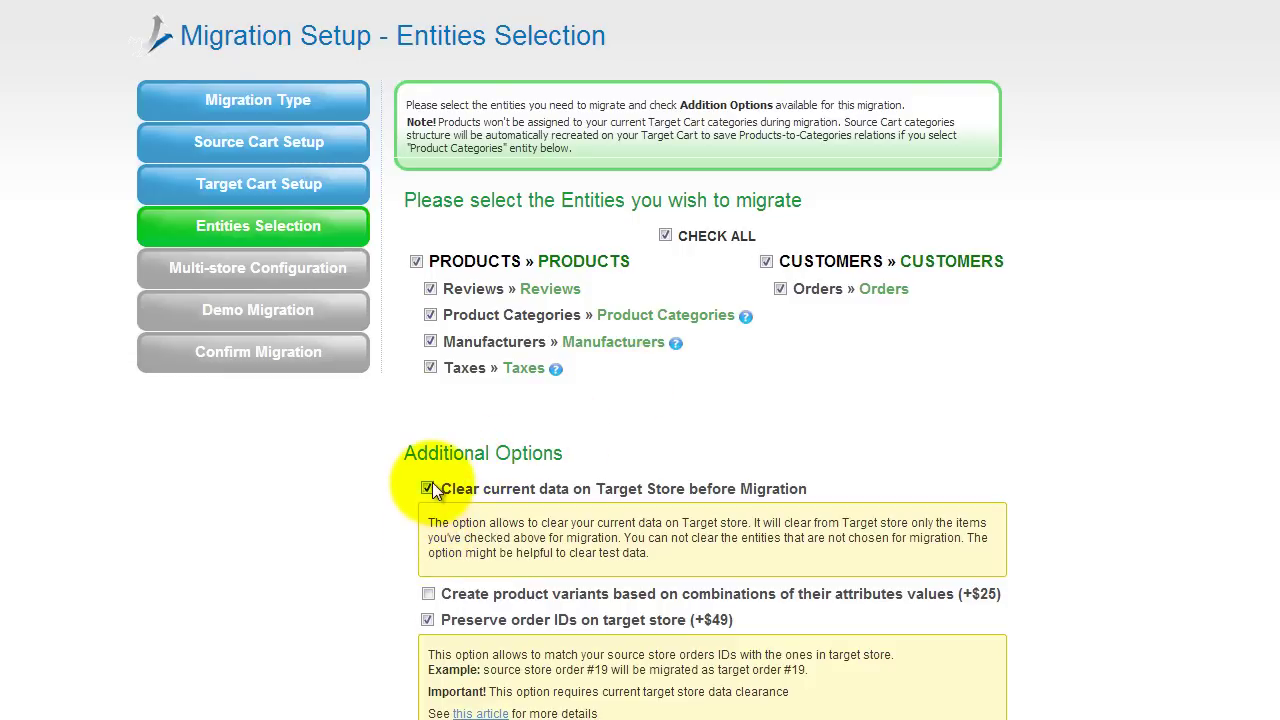
left_click(430, 487)
left_click(428, 566)
left_click(428, 566)
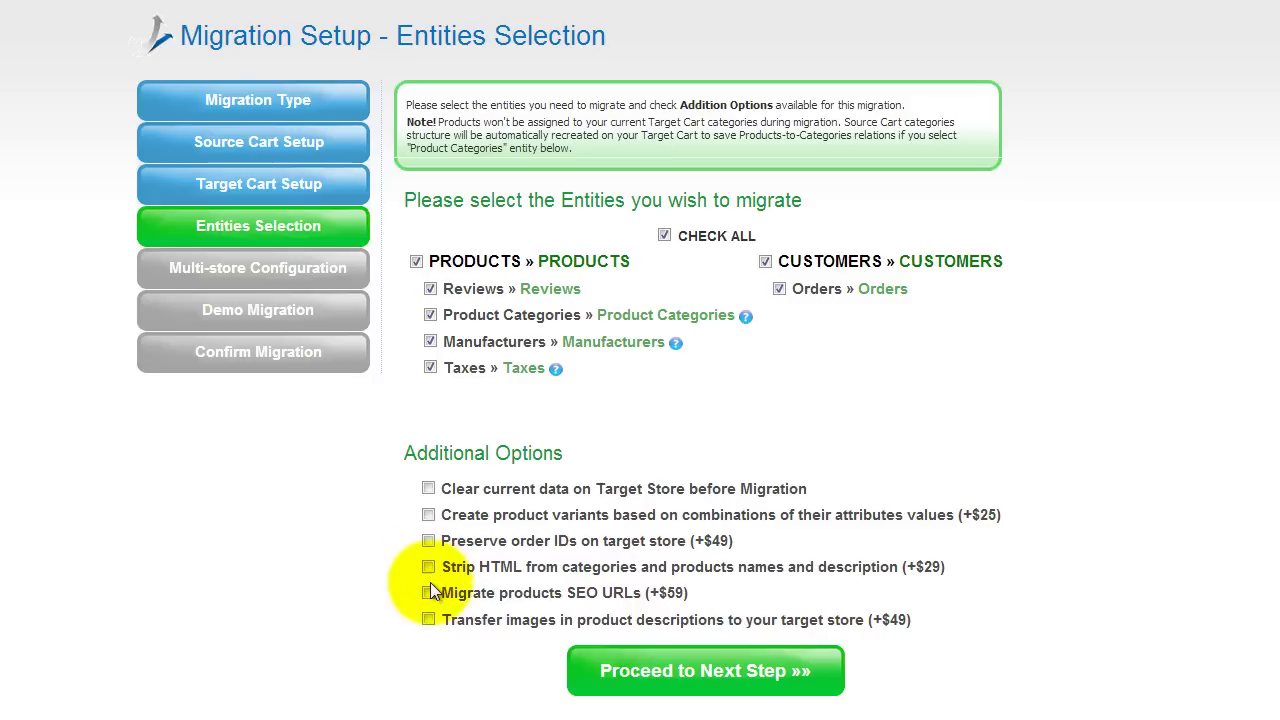
left_click(430, 591)
left_click(430, 592)
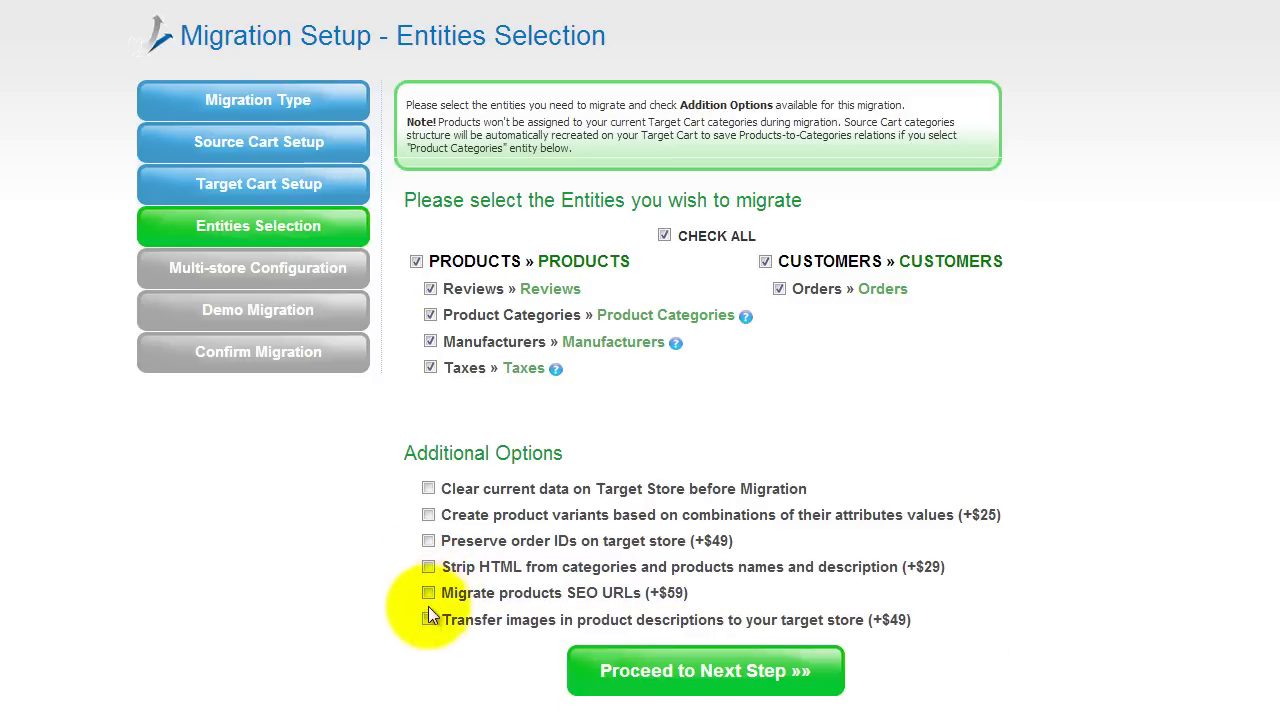
left_click(428, 619)
left_click(428, 617)
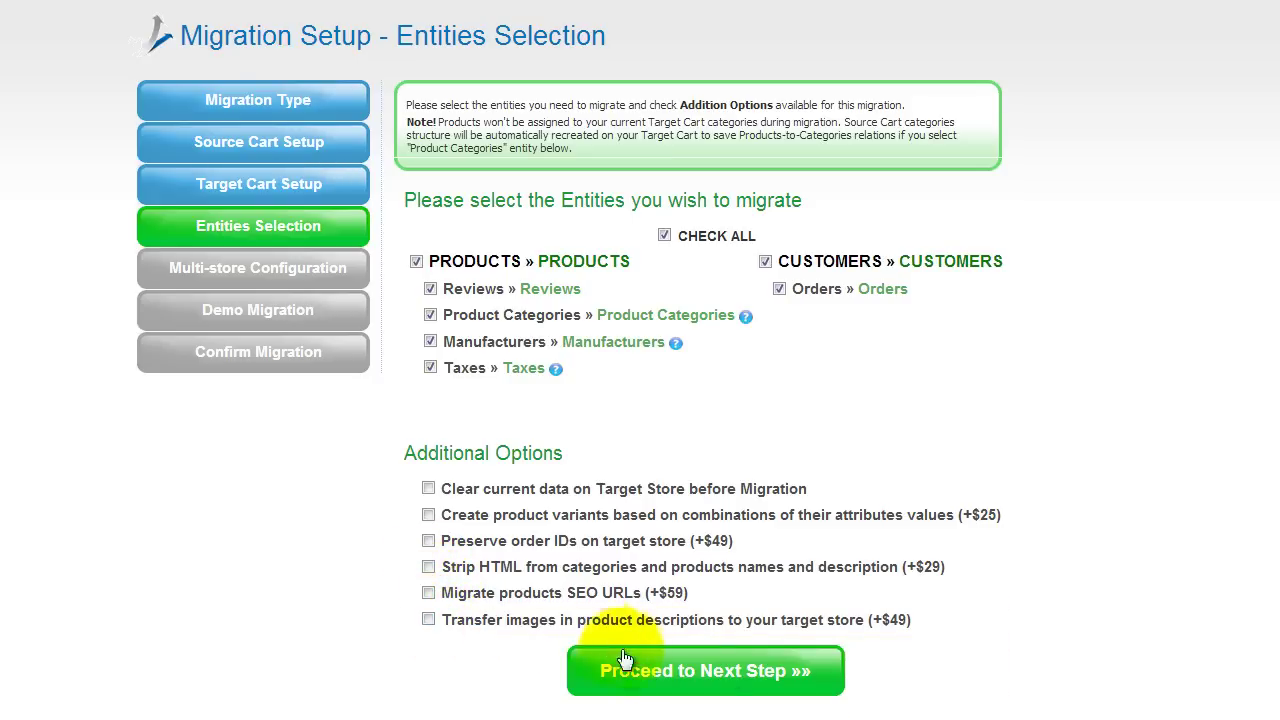
left_click(690, 669)
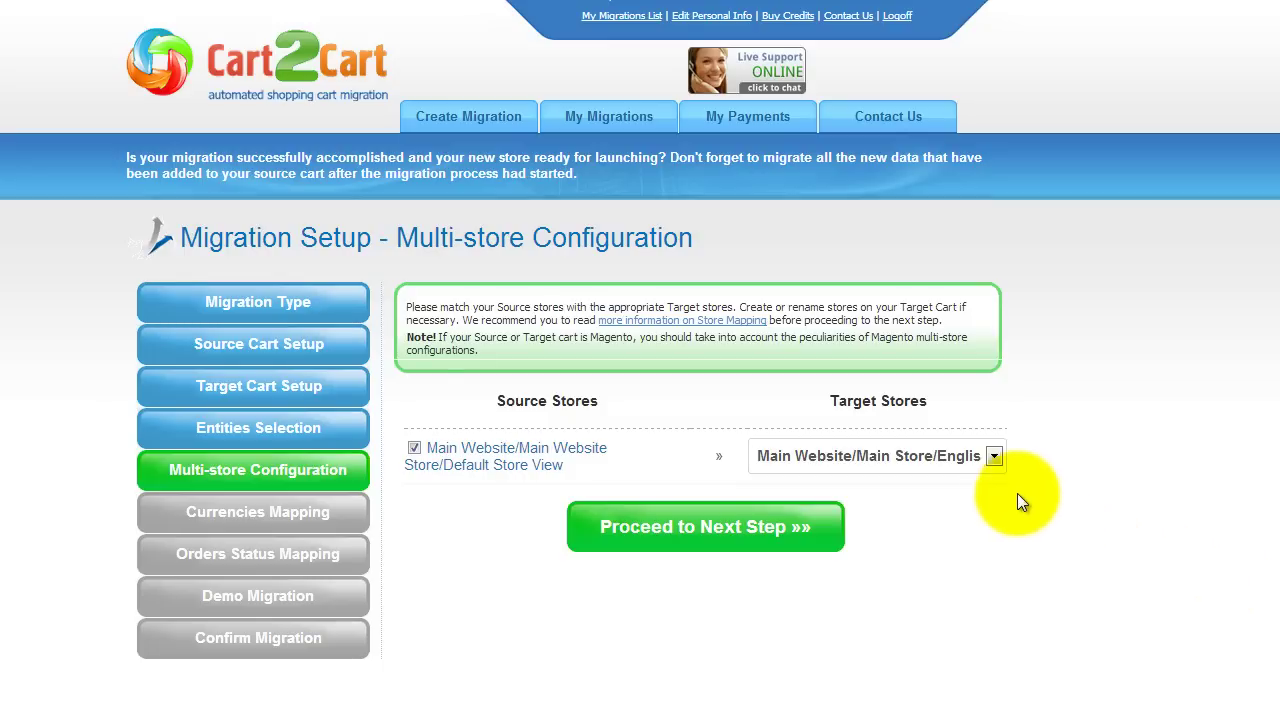
Map the source store to the Main Website/Main Store/English target store and proceed
left_click(995, 457)
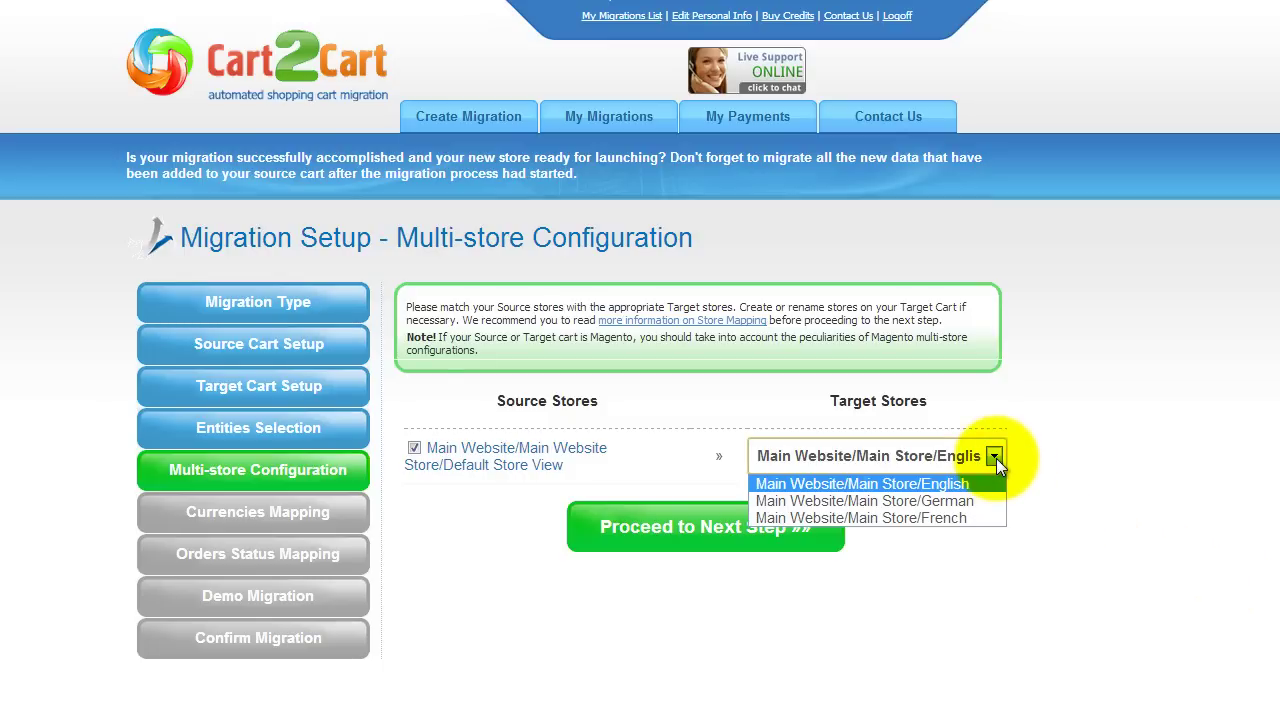
left_click(996, 458)
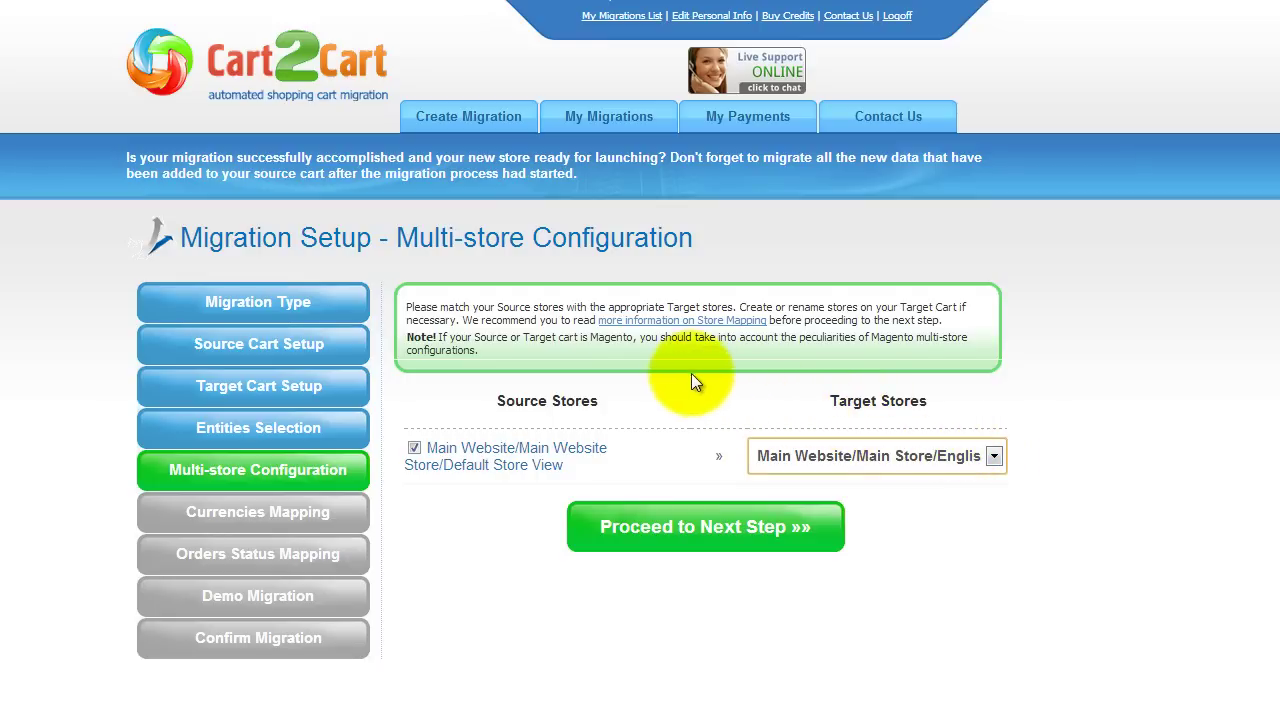
left_click(675, 332)
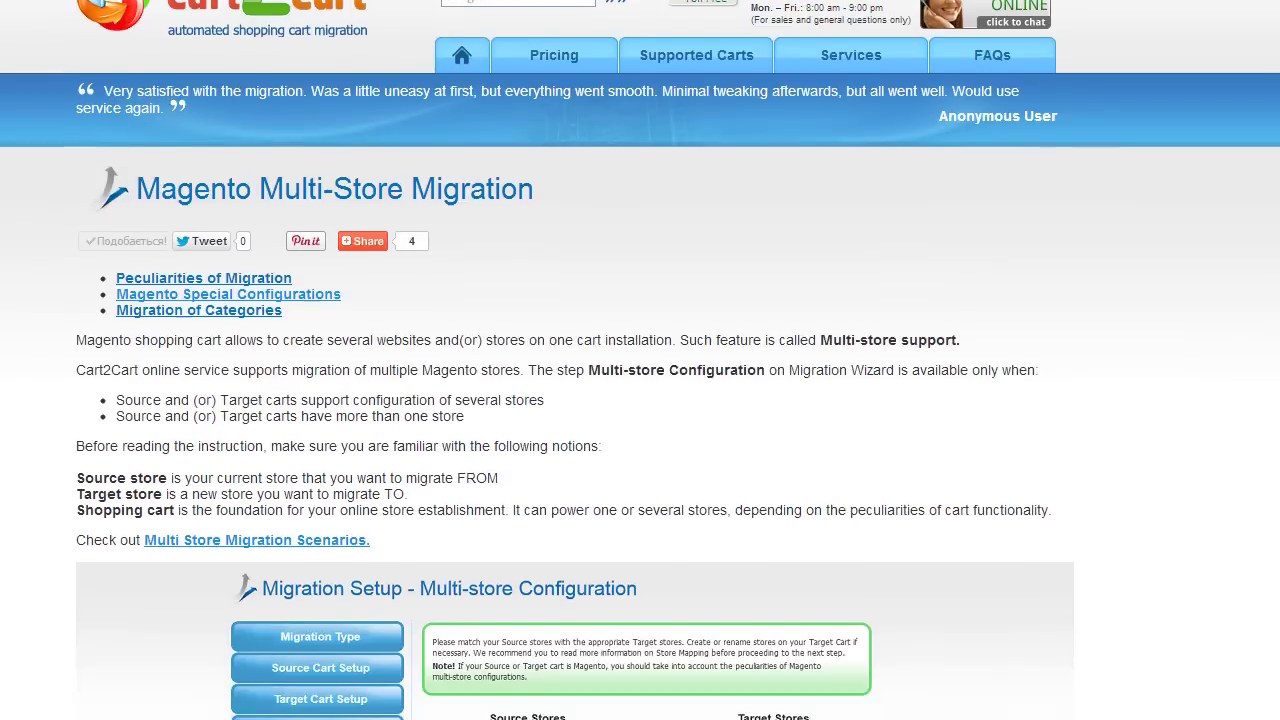
scroll(675, 332, "down", 5)
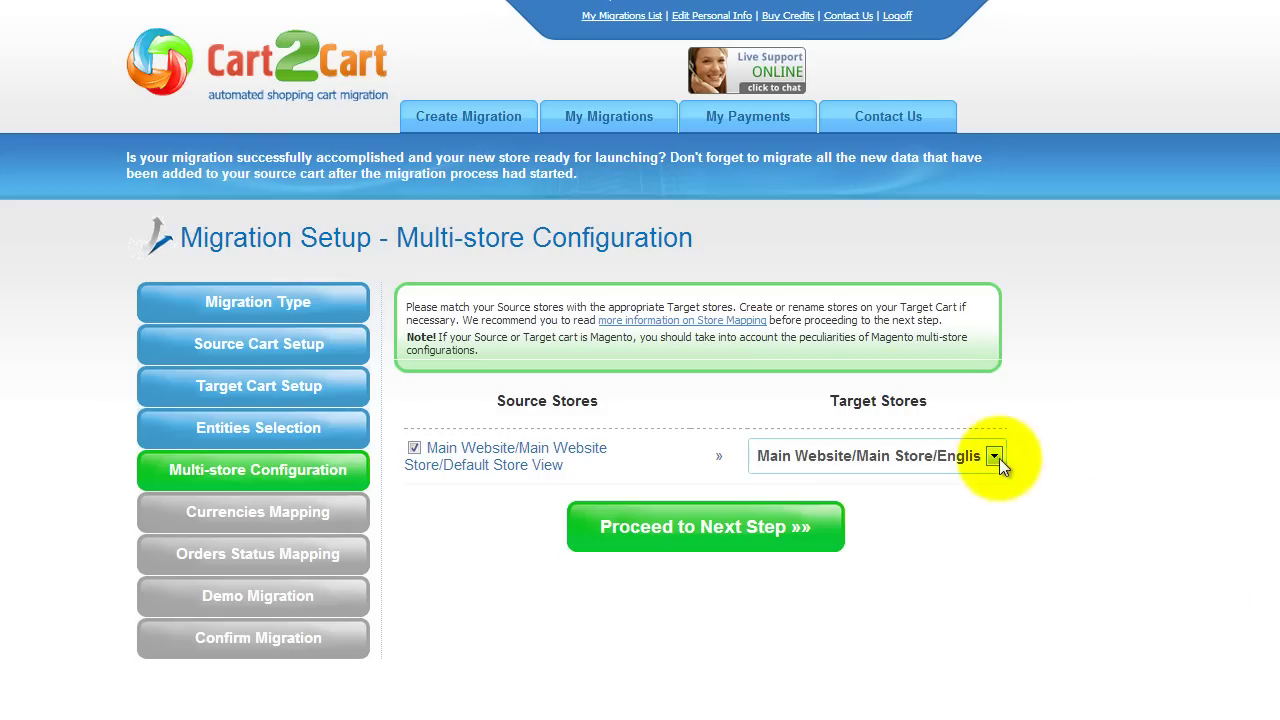
left_click(996, 456)
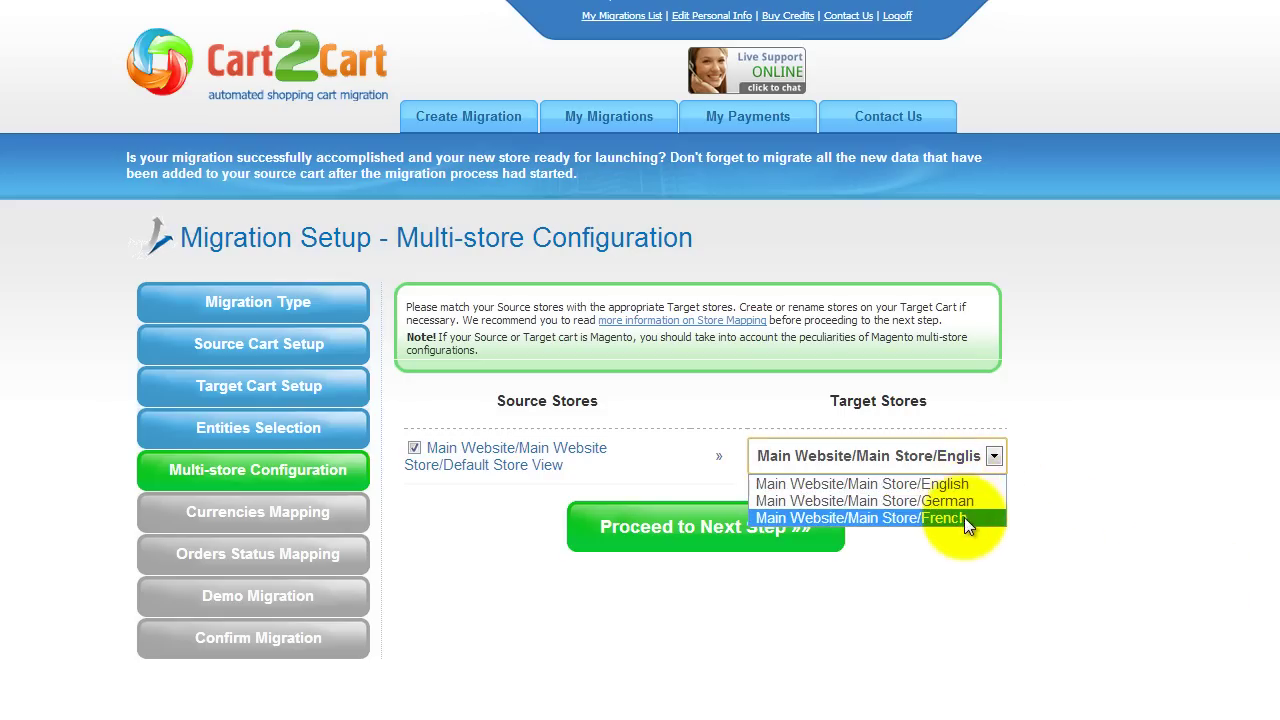
left_click(960, 483)
left_click(770, 512)
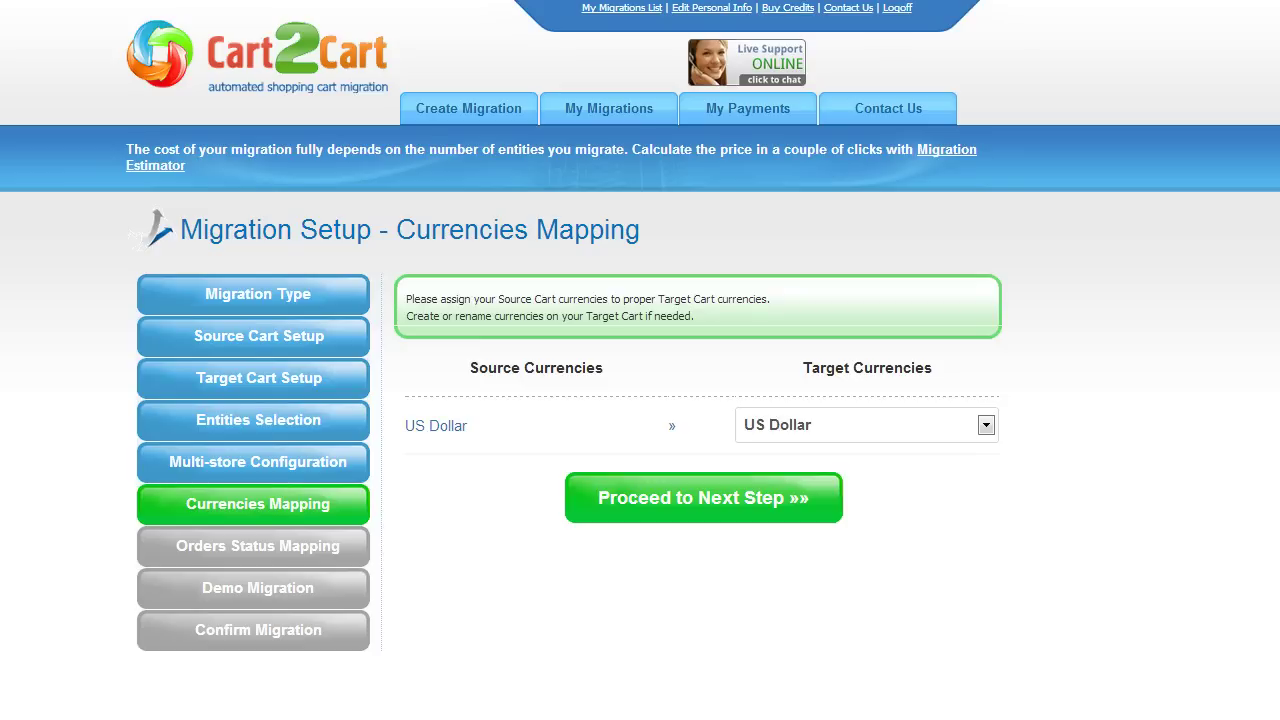
Keep US Dollar mapped to US Dollar and proceed to order status mapping
left_click(985, 426)
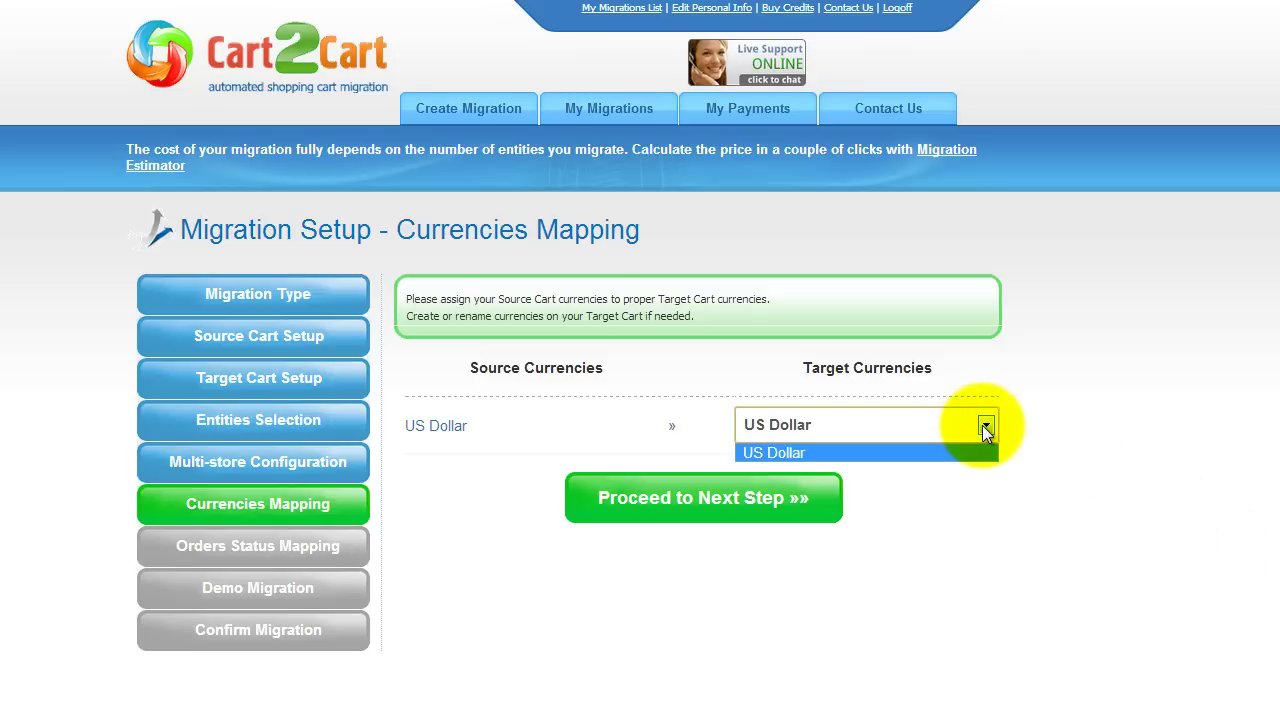
left_click(983, 426)
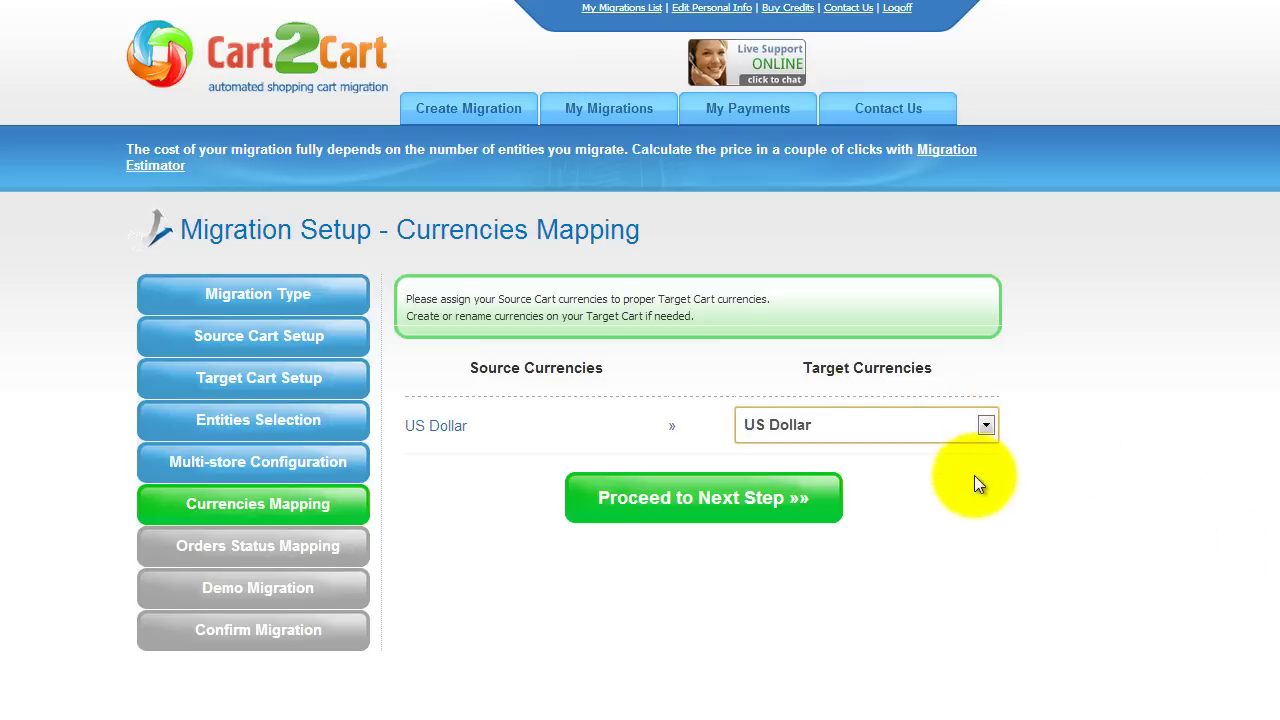
left_click(691, 491)
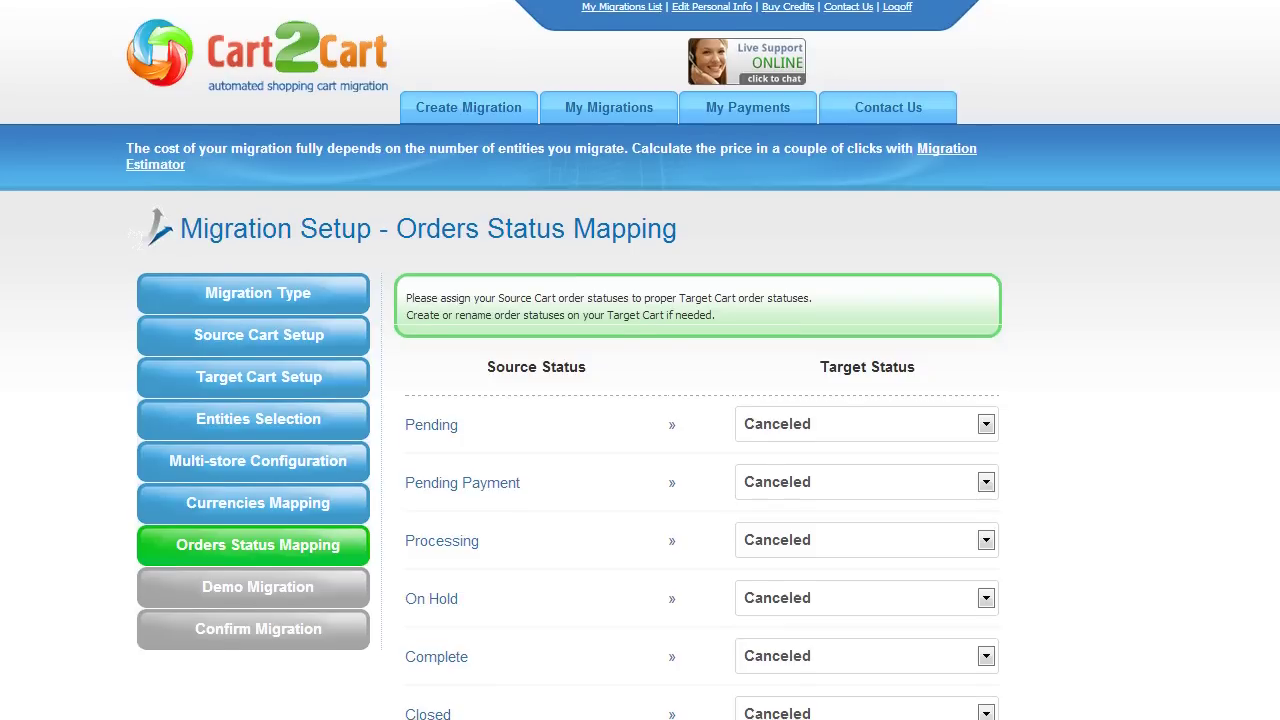
Map Pending, Pending Payment and Processing order statuses to their matching target statuses and proceed
scroll(640, 400, "down", 3)
scroll(640, 400, "down", 5)
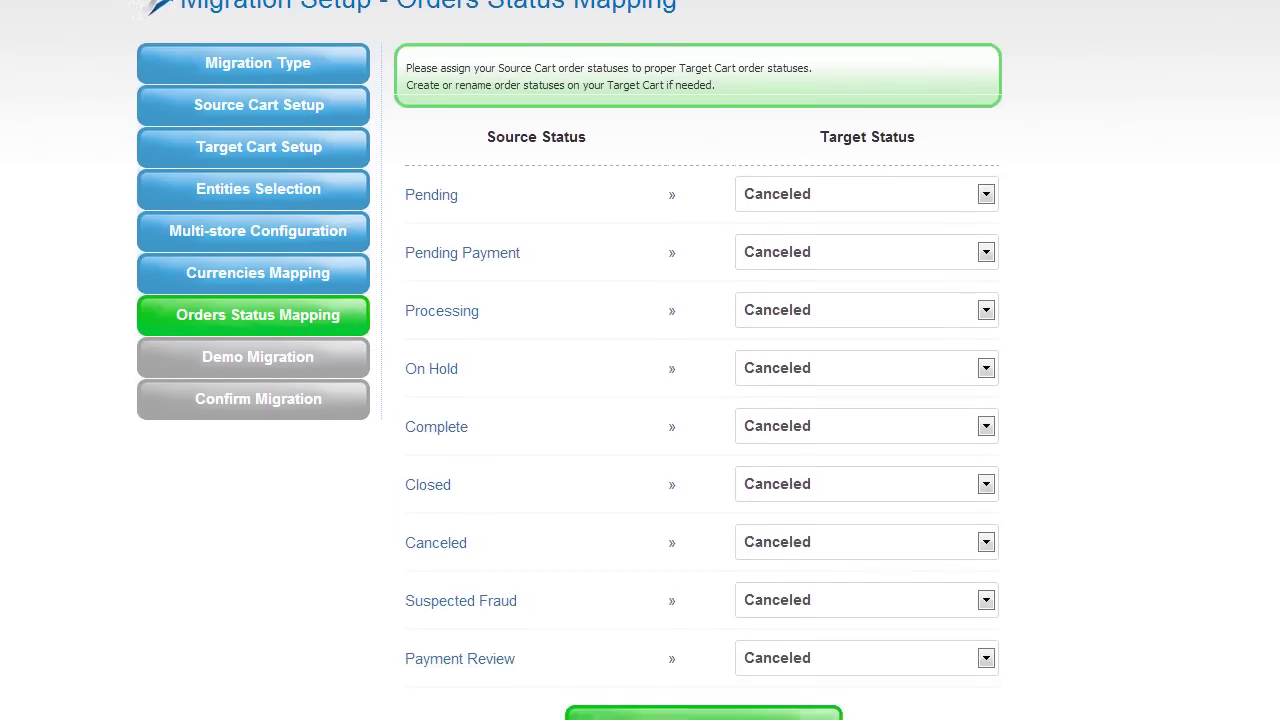
scroll(640, 400, "down", 1)
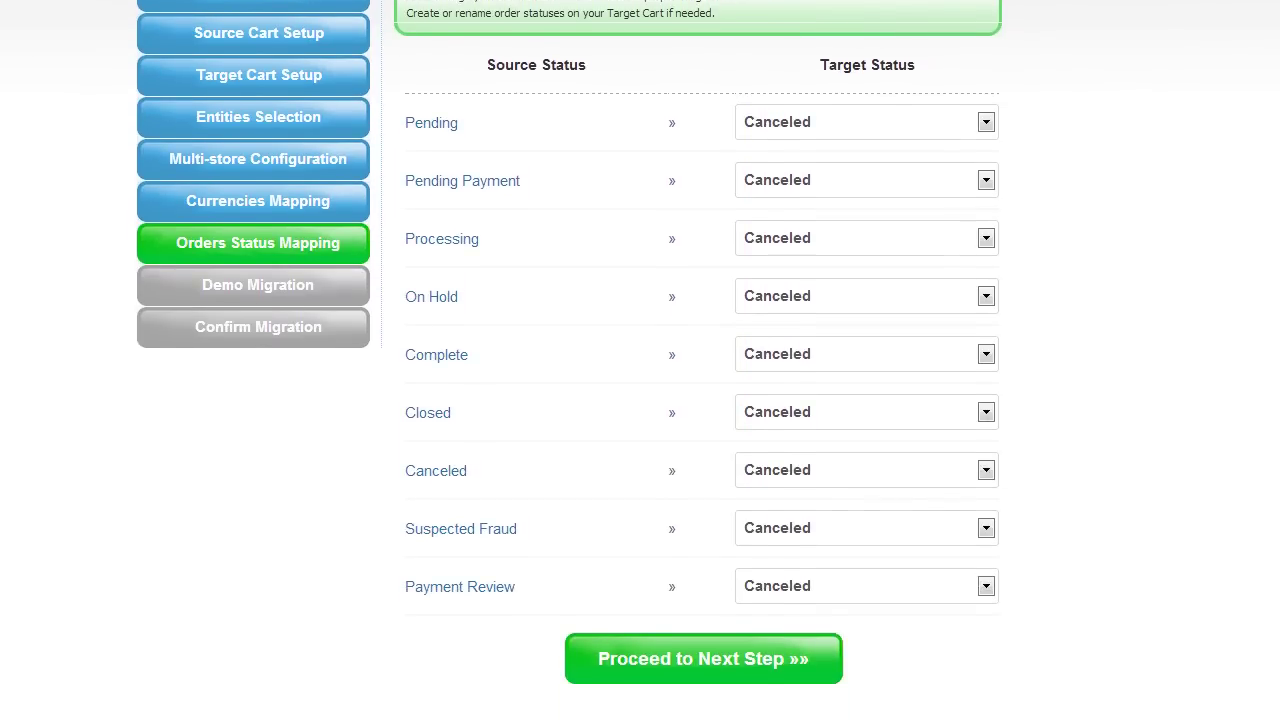
left_click(986, 122)
left_click(968, 252)
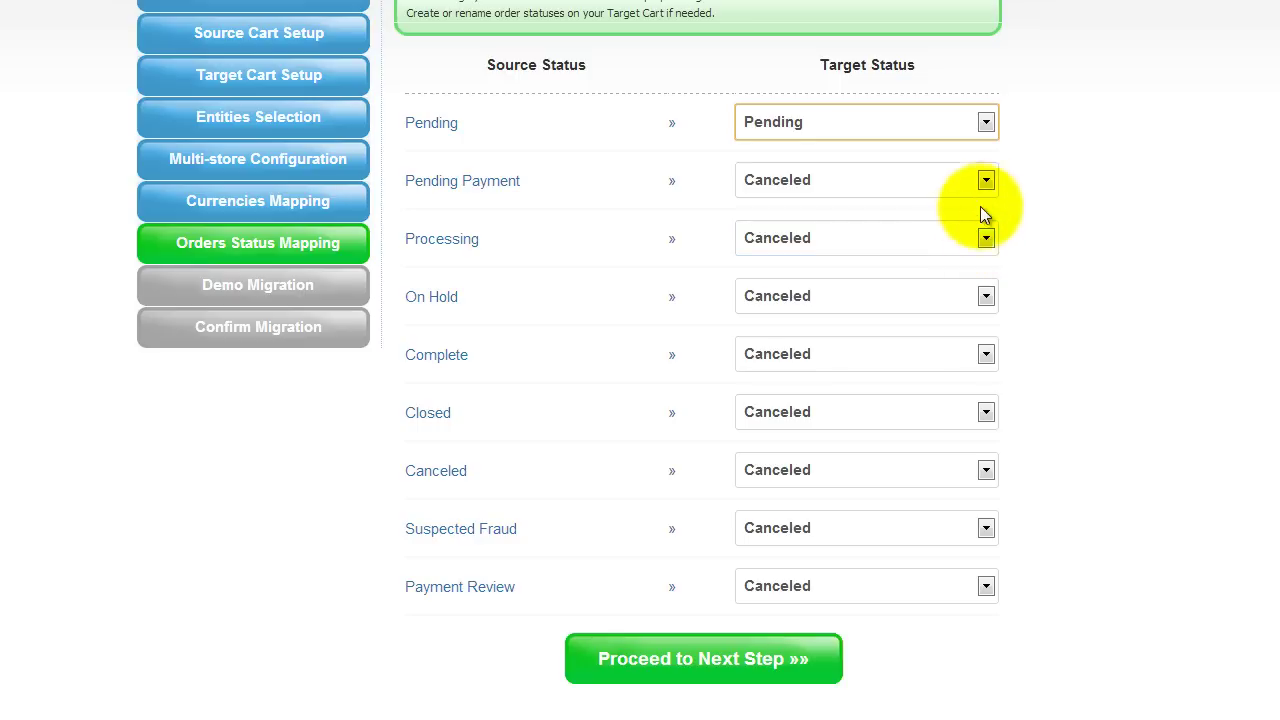
left_click(986, 180)
left_click(972, 326)
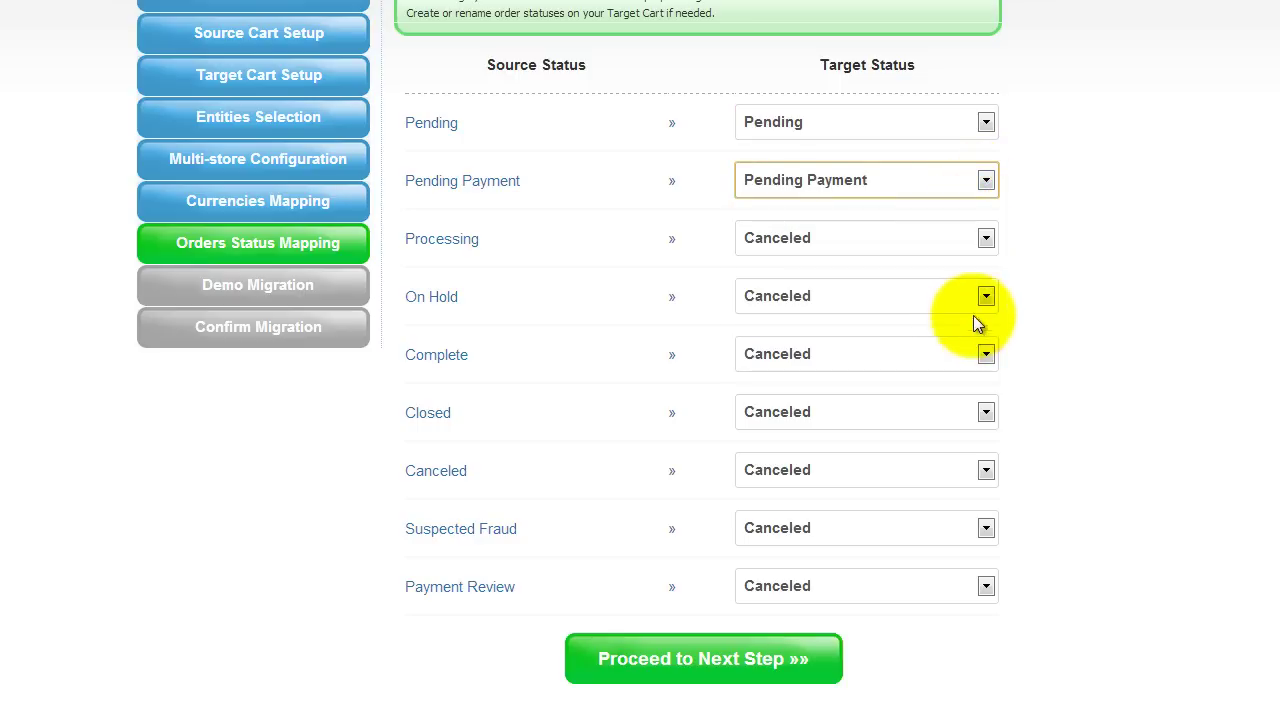
left_click(986, 238)
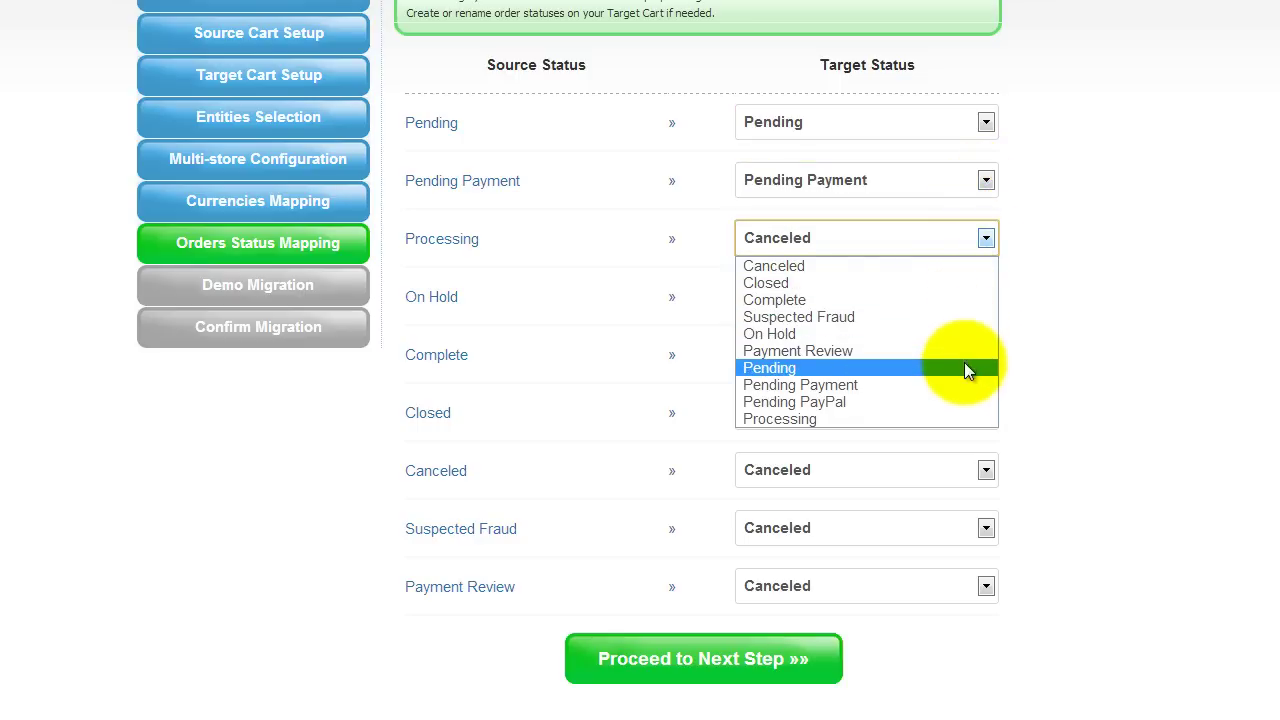
left_click(966, 418)
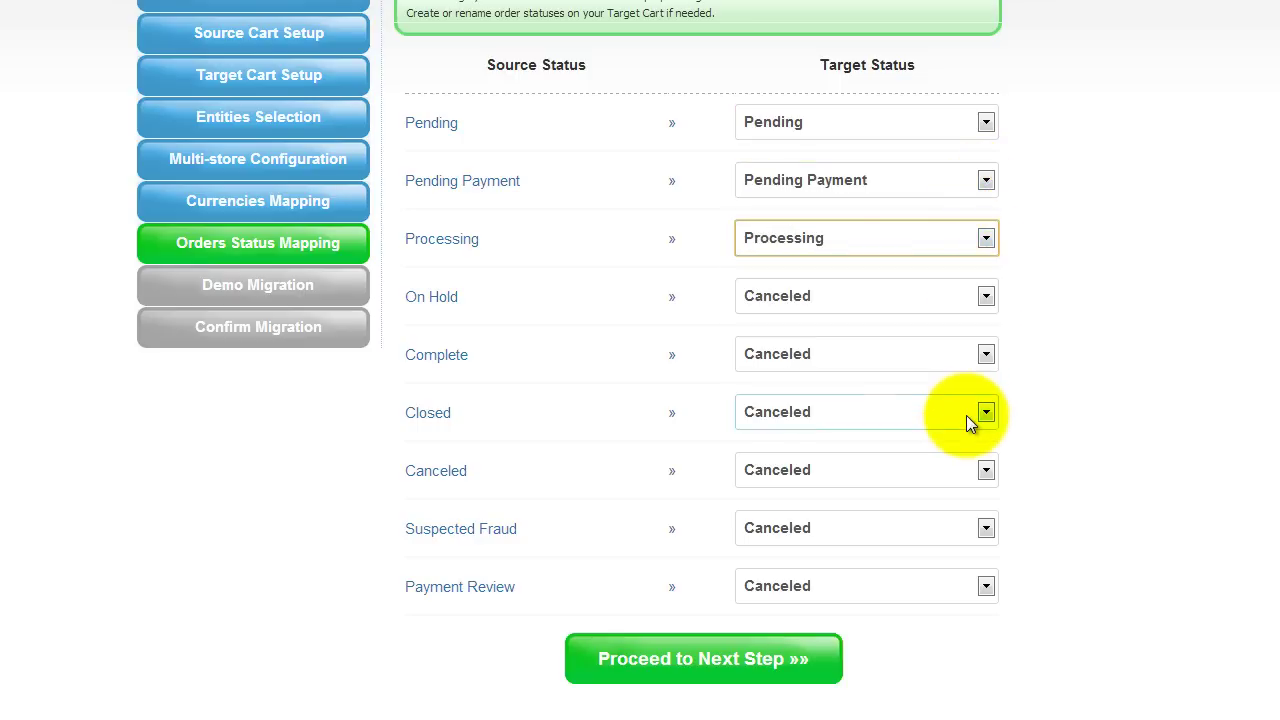
left_click(694, 652)
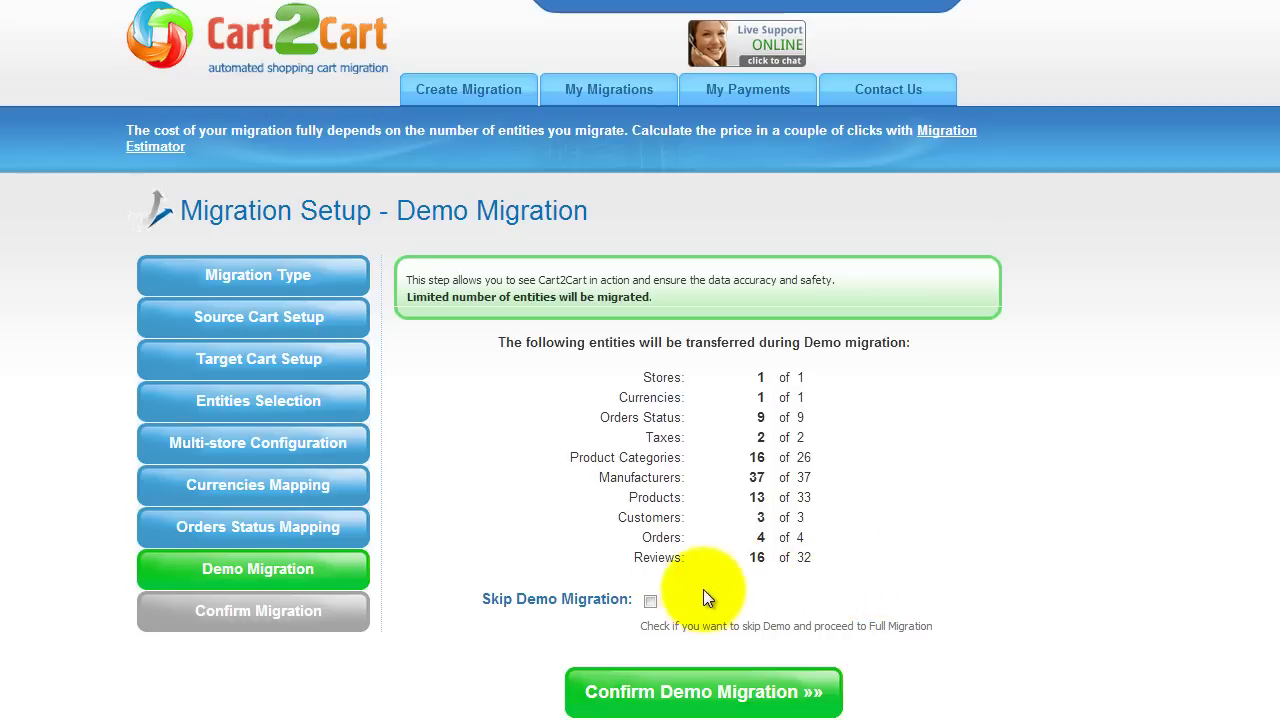
Keep the demo migration unskipped, run it, and open the list of migrated products
left_click(649, 600)
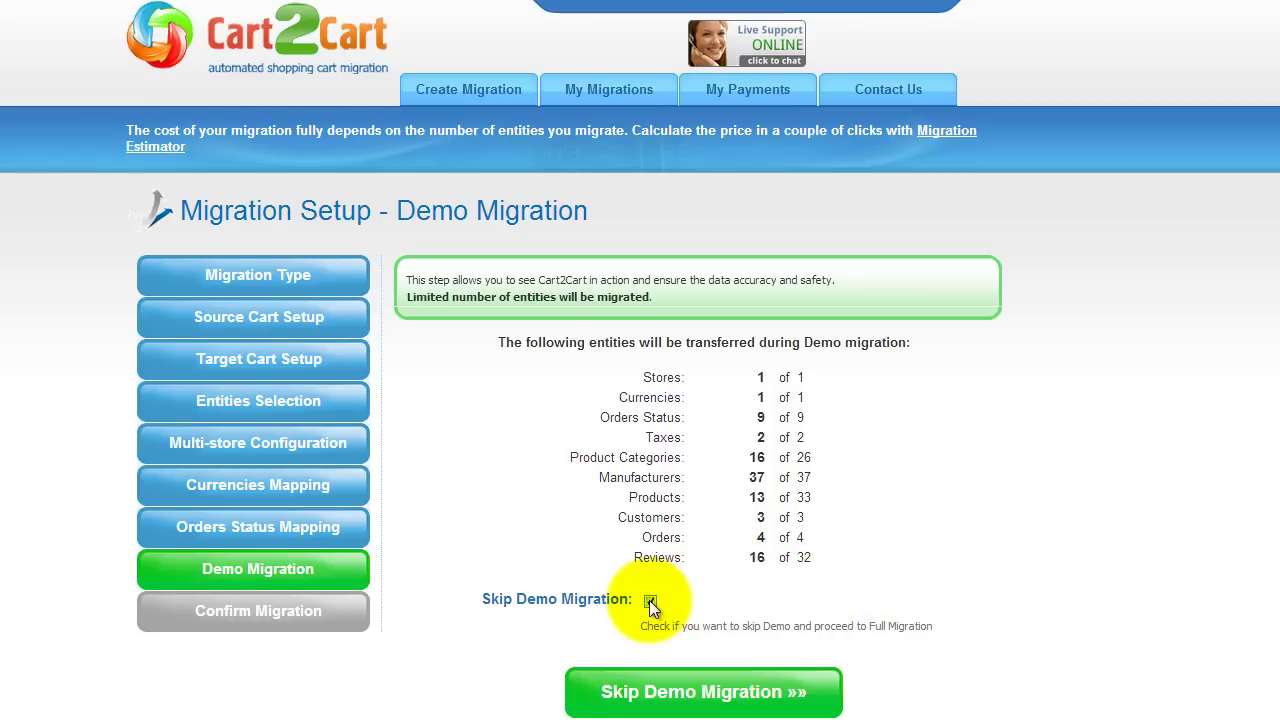
left_click(649, 600)
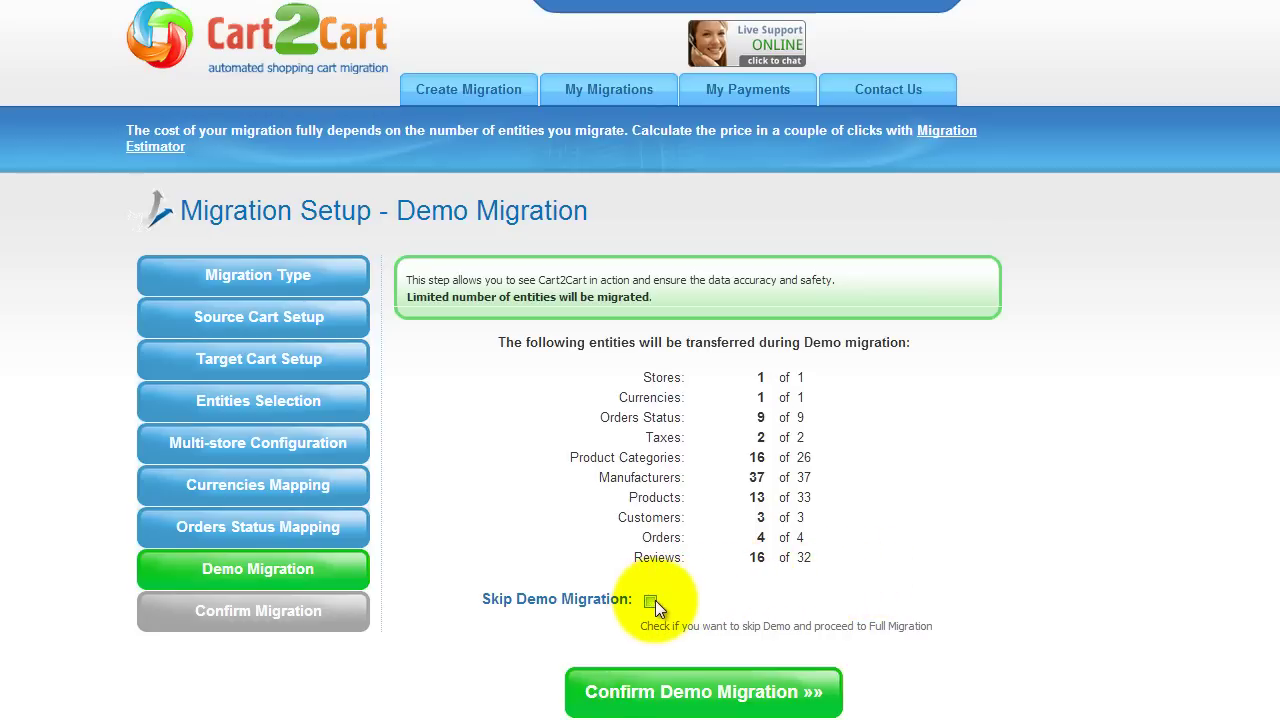
left_click(707, 691)
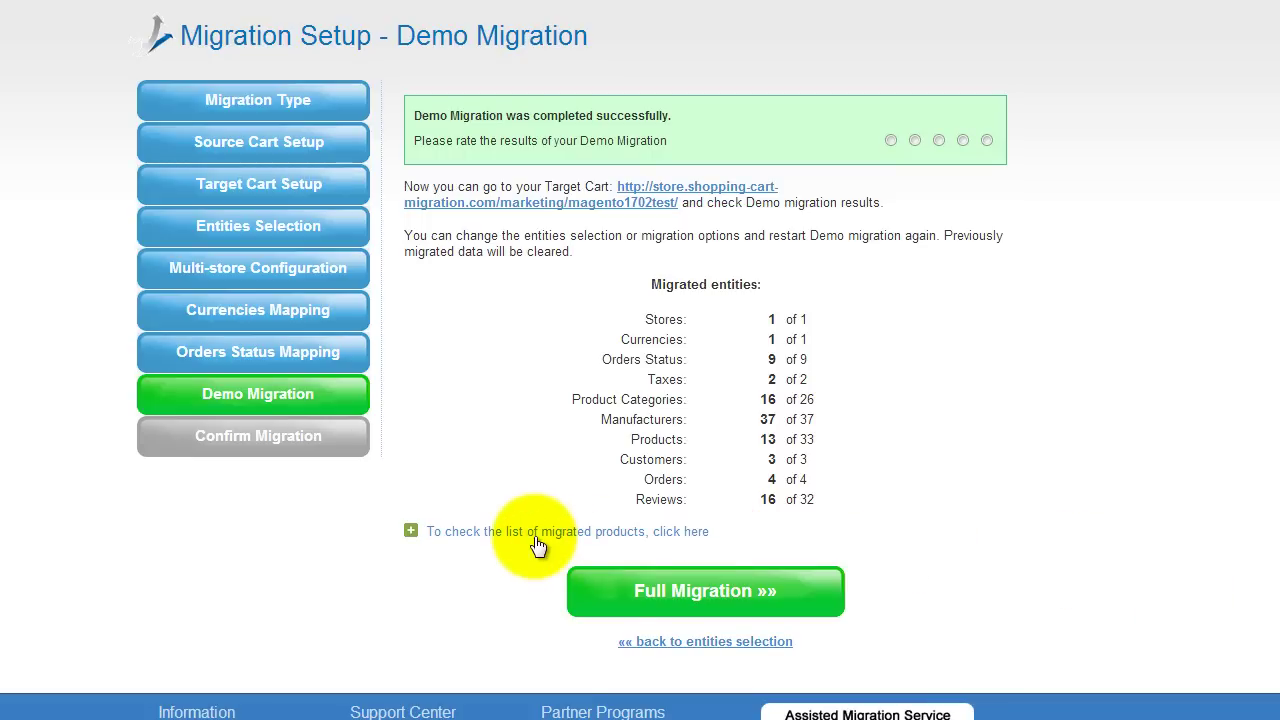
left_click(546, 538)
scroll(566, 582, "down", 1)
scroll(566, 582, "down", 3)
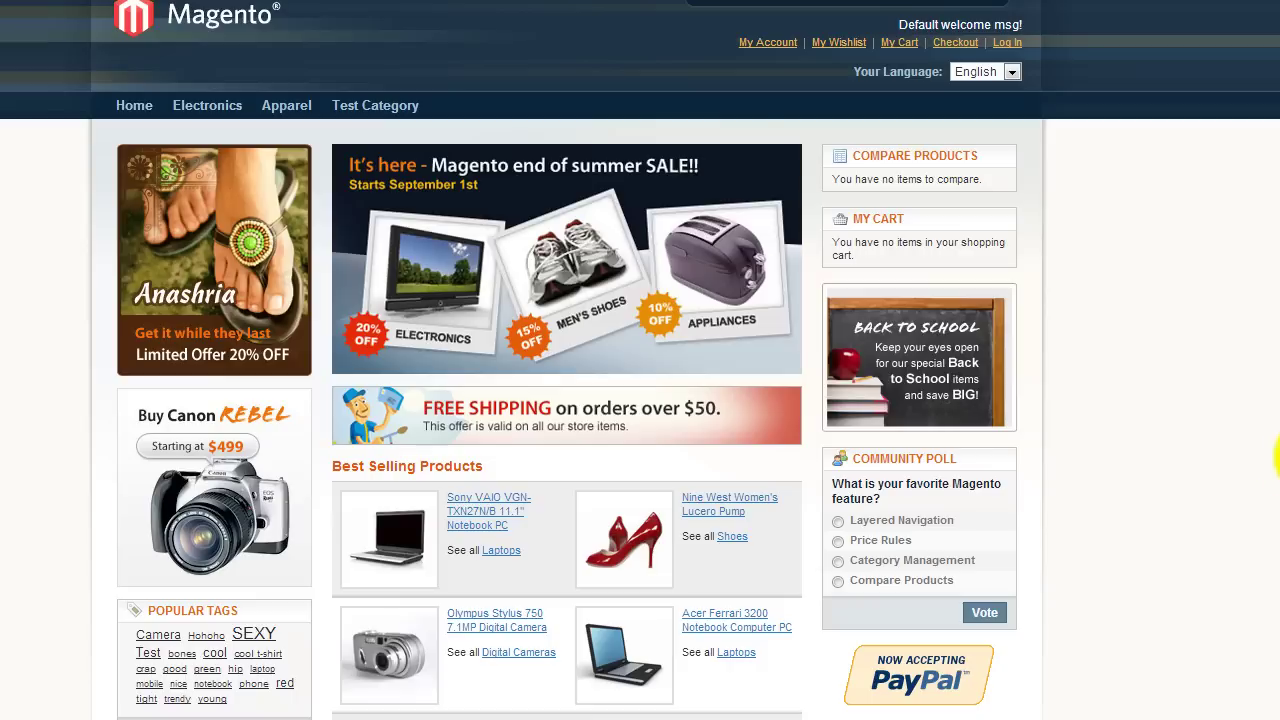
Browse the target store's Test Category to see the 4 migrated products
left_click(375, 108)
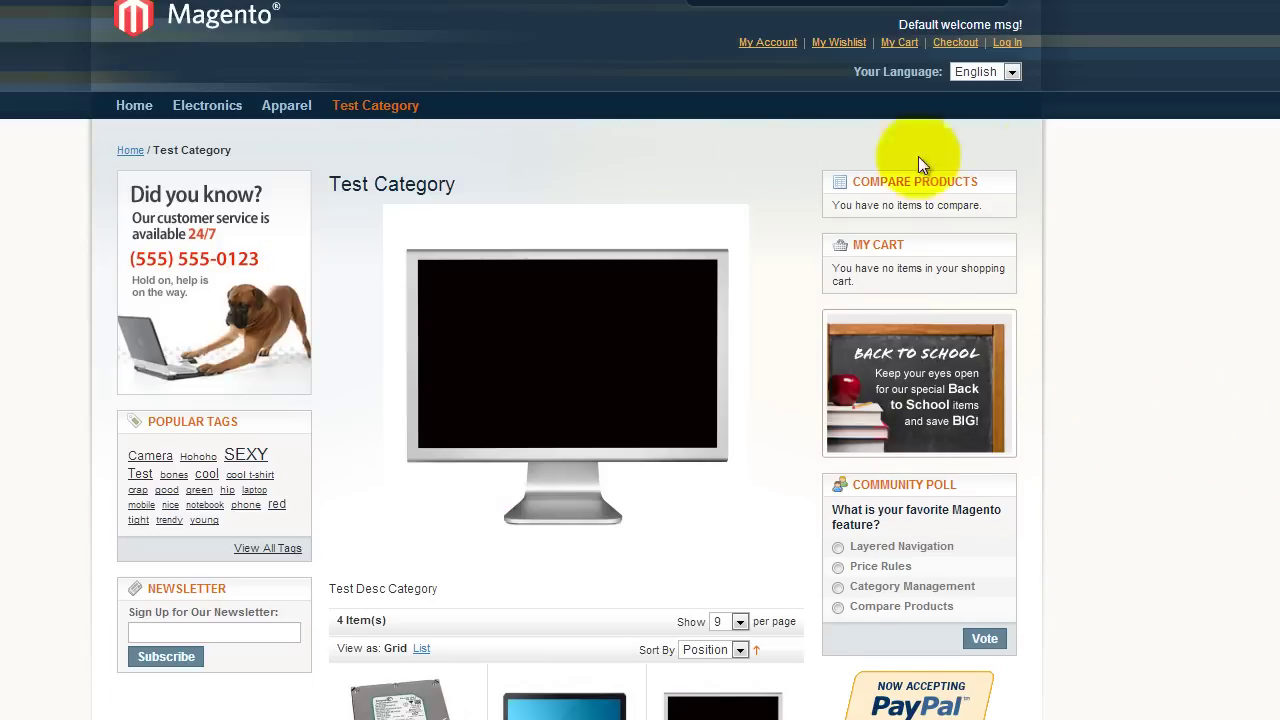
scroll(920, 163, "down", 4)
scroll(566, 400, "down", 5)
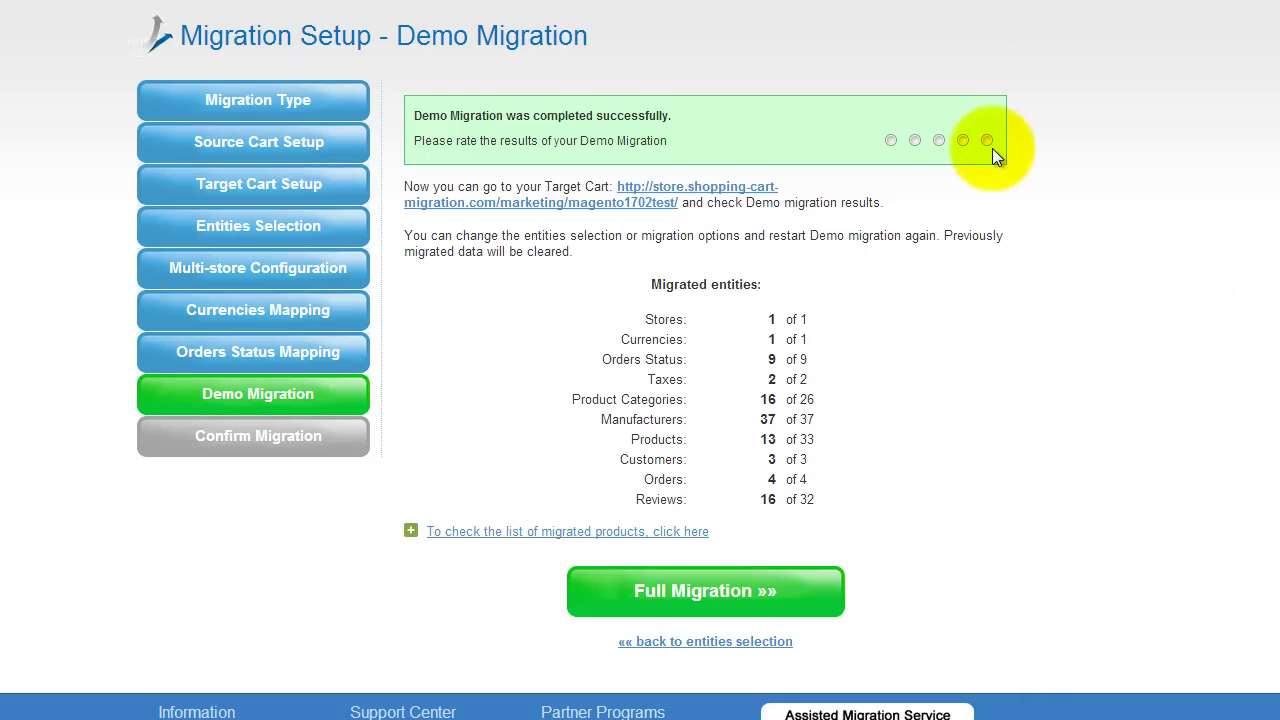
Give the demo migration a five-out-of-five rating and proceed to the Full Migration confirmation
left_click(987, 141)
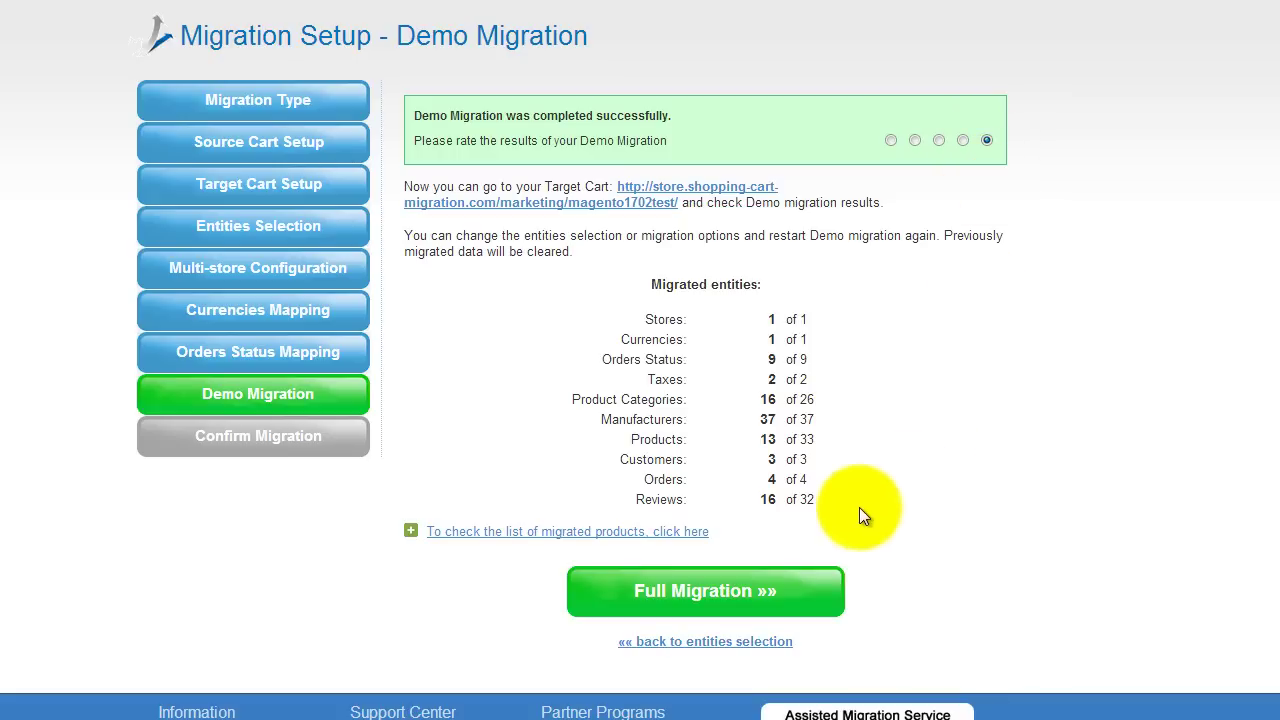
left_click(712, 590)
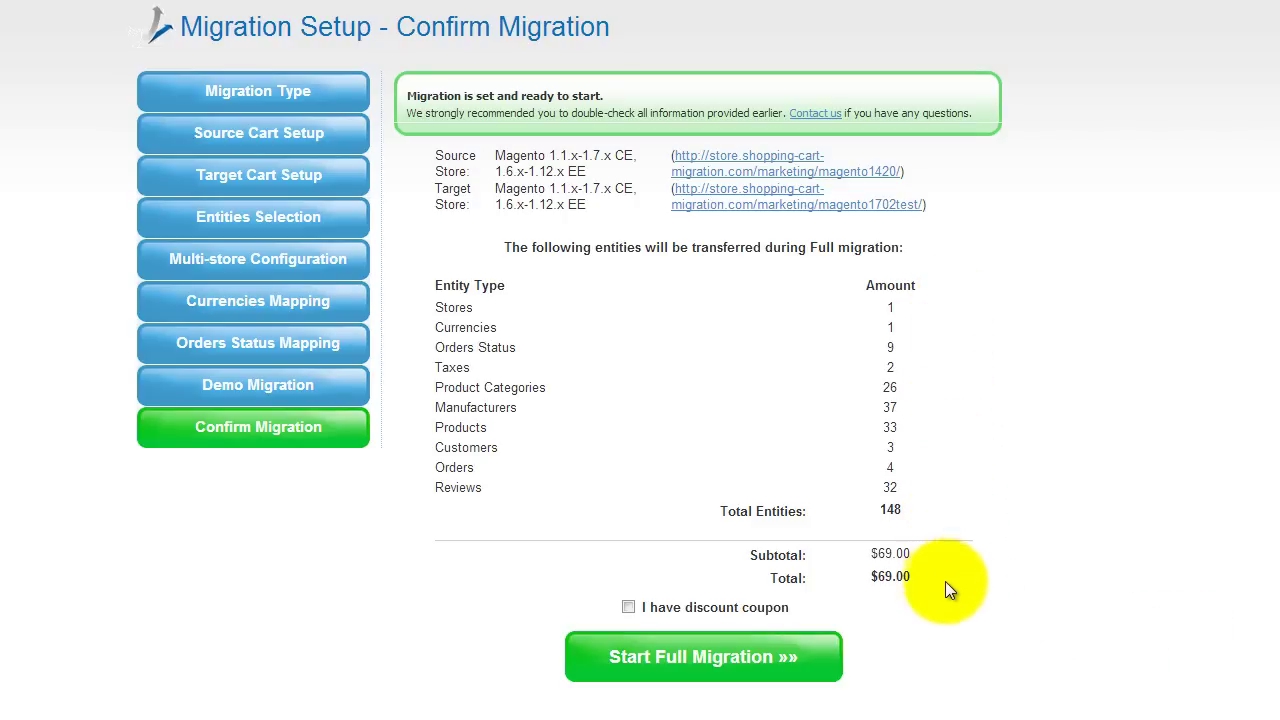
Start the full migration of all 148 entities ($69.00) with no discount coupon
left_click(628, 607)
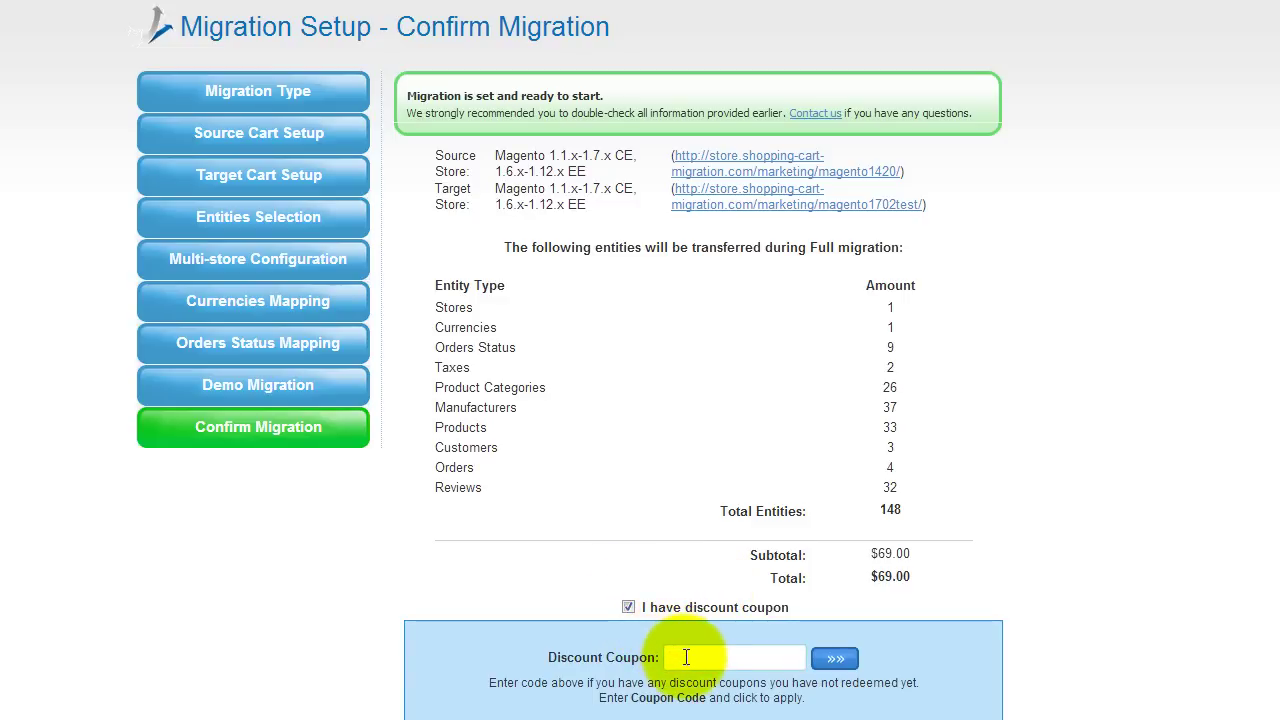
left_click(630, 606)
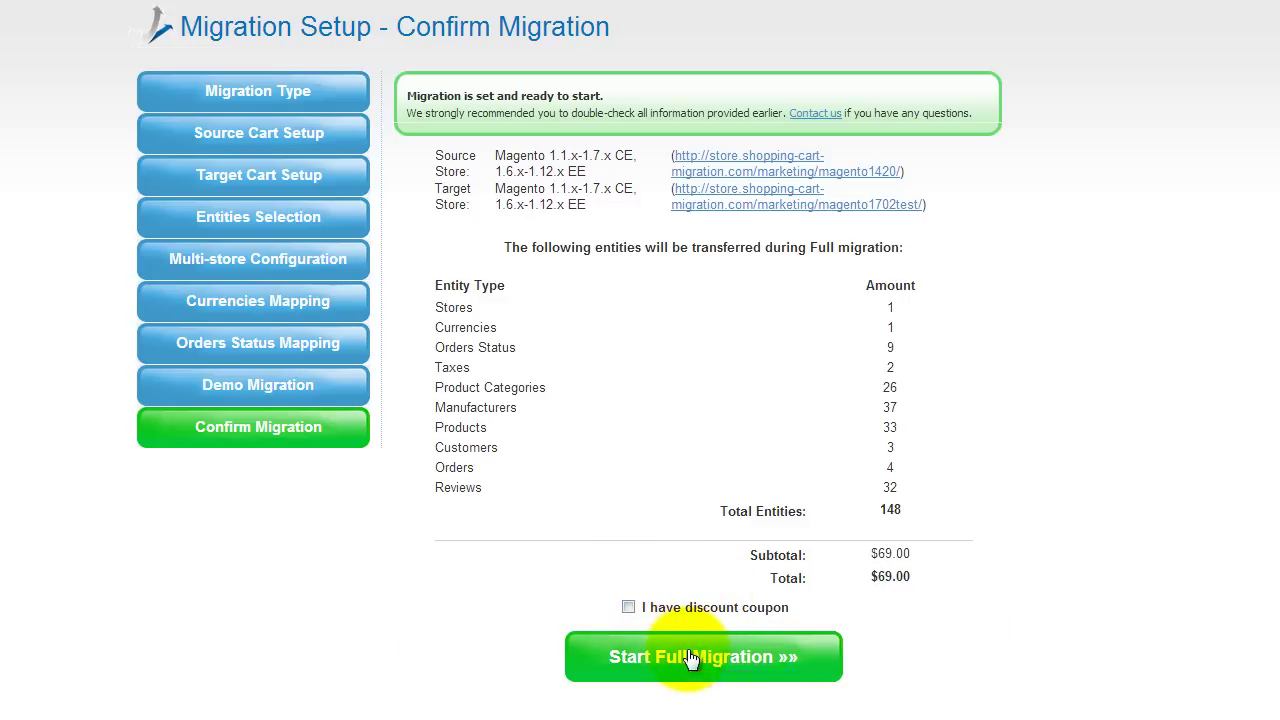
left_click(690, 658)
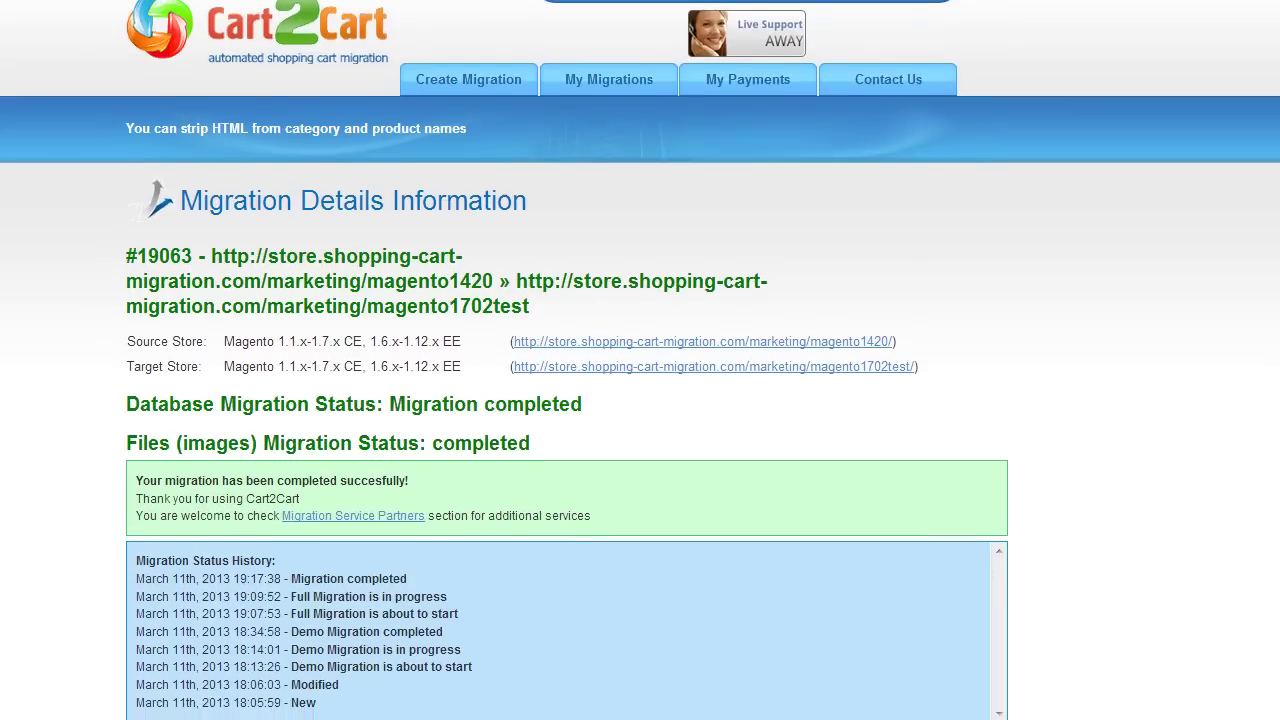
Check the completed migration's 148-entity summary, then open the target Magento 1.7.0.2 storefront
scroll(640, 360, "down", 3)
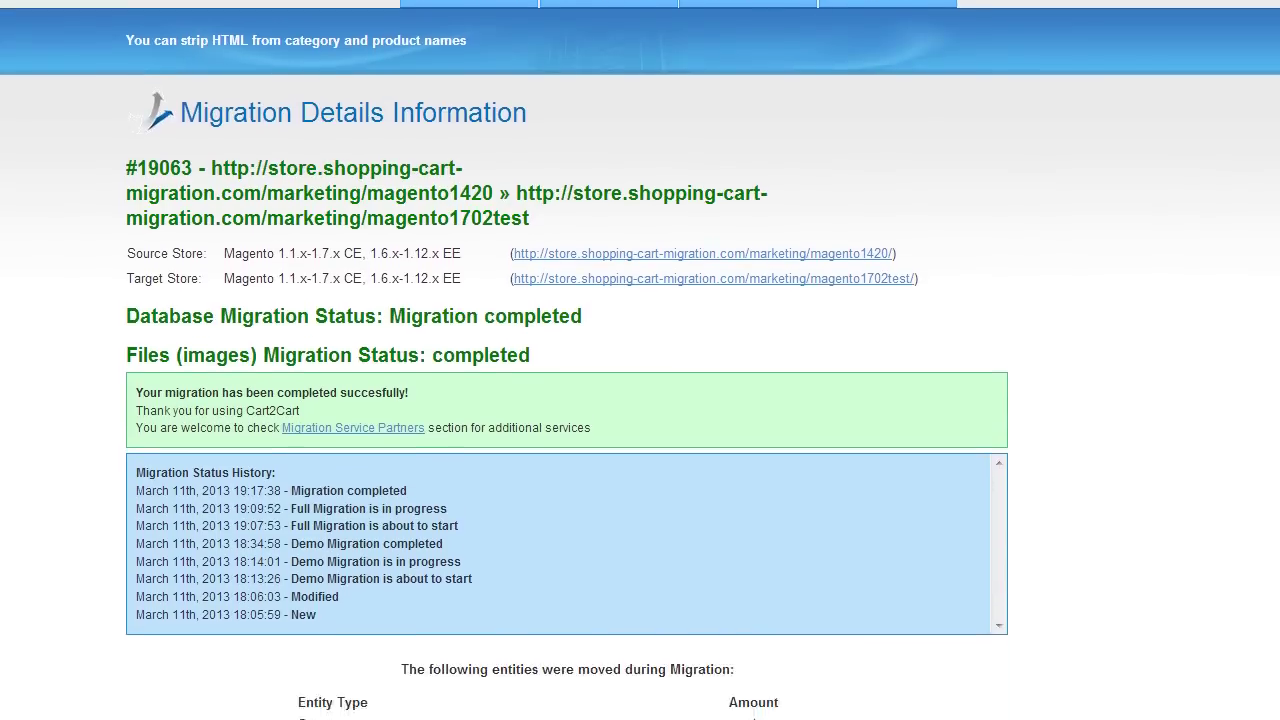
scroll(640, 360, "down", 2)
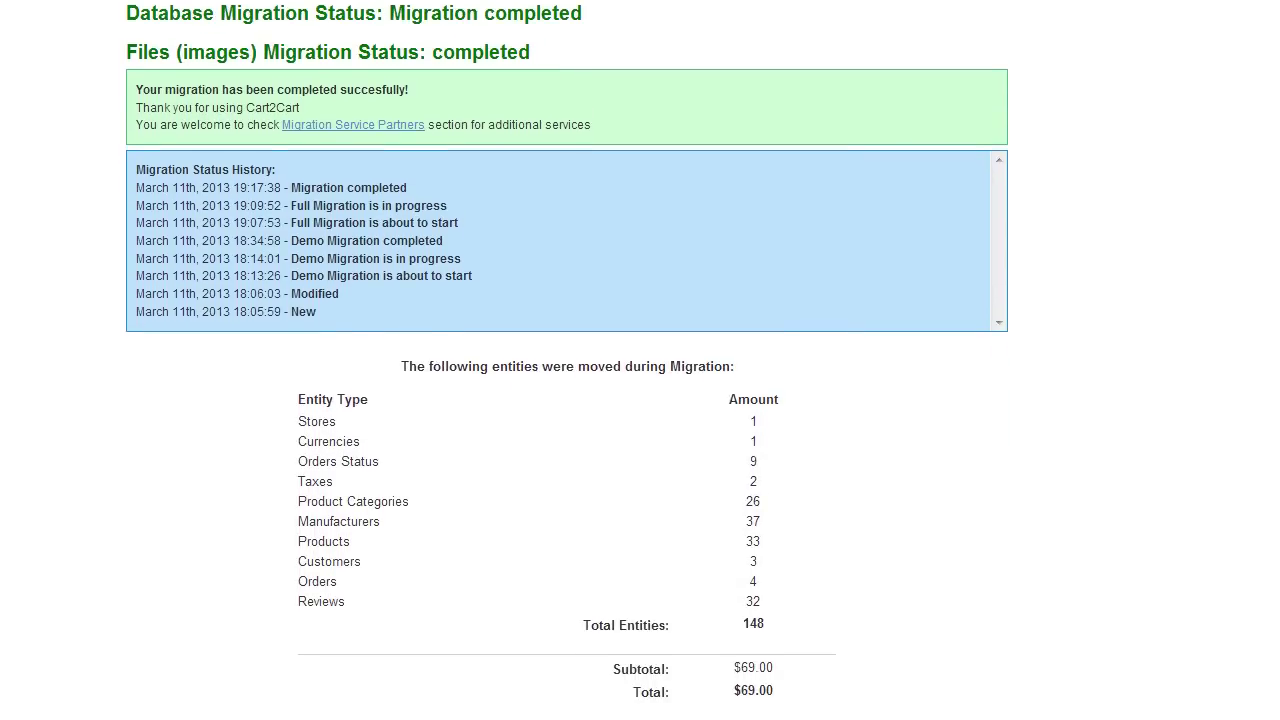
scroll(640, 360, "up", 1)
scroll(1018, 428, "up", 5)
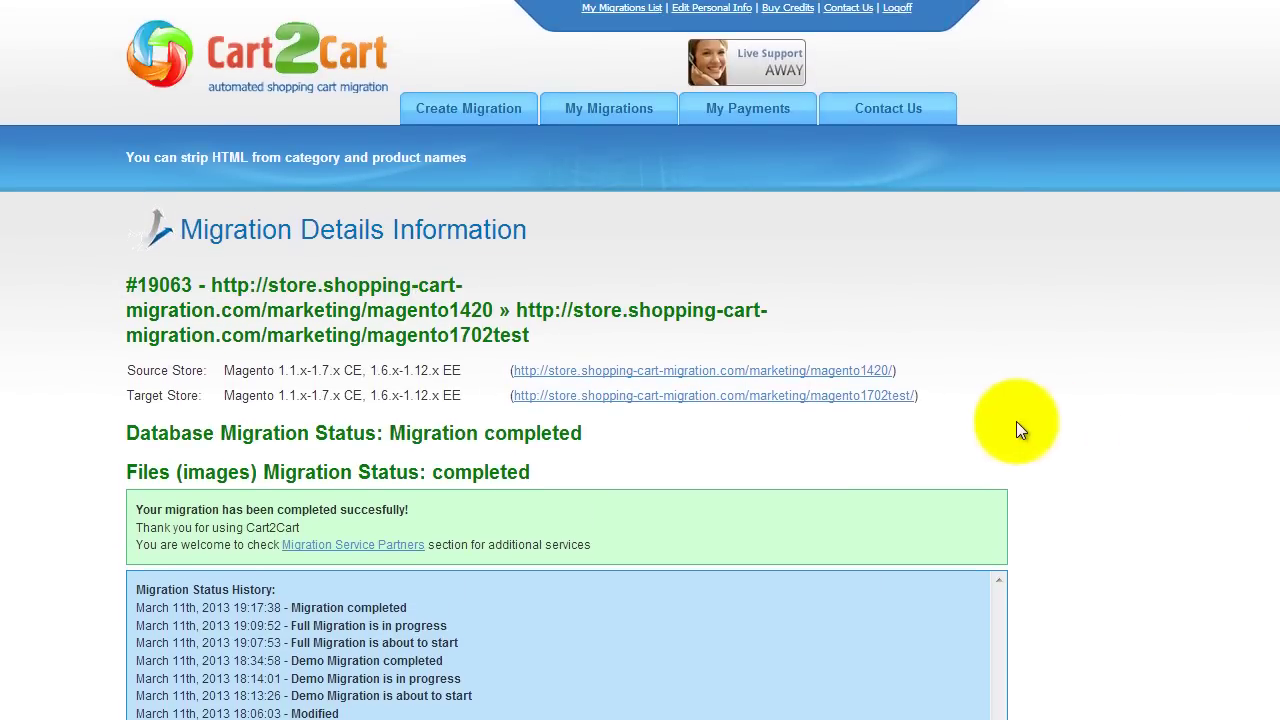
left_click(880, 397)
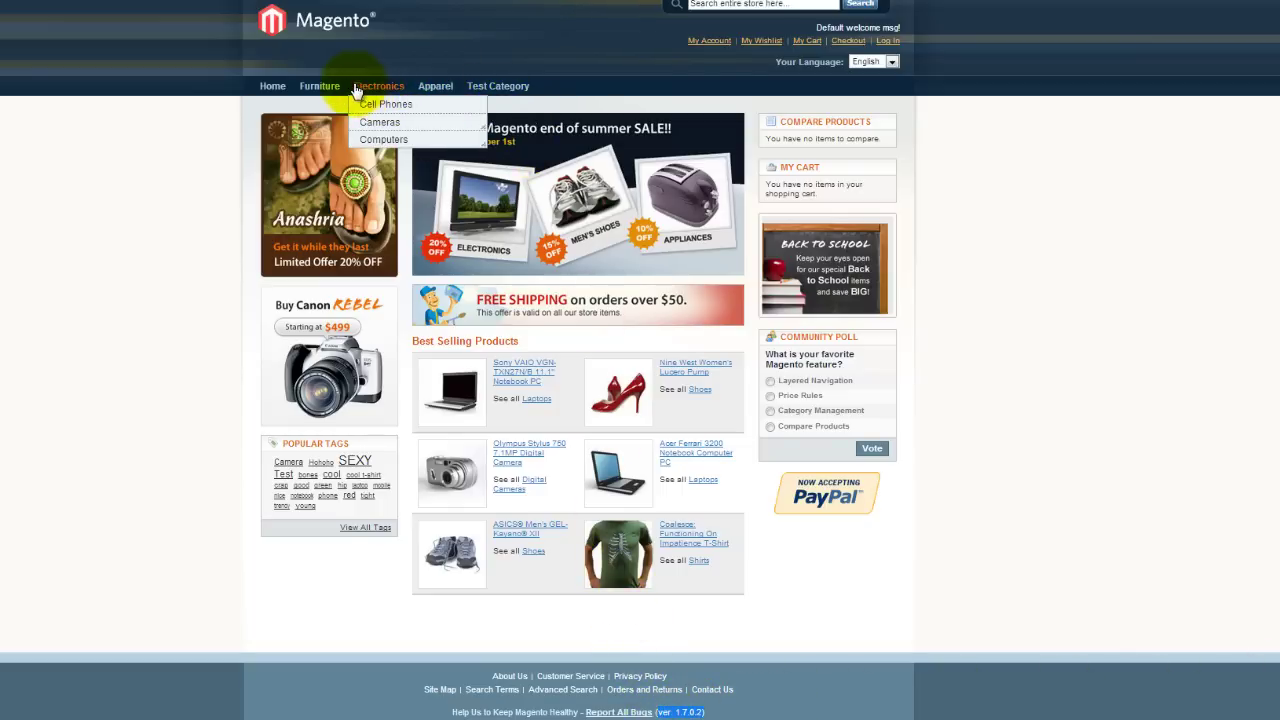
Browse the Test Category listing of 7 migrated products, including monitors, hard drives and a Sale Product
mouse_move(265, 90)
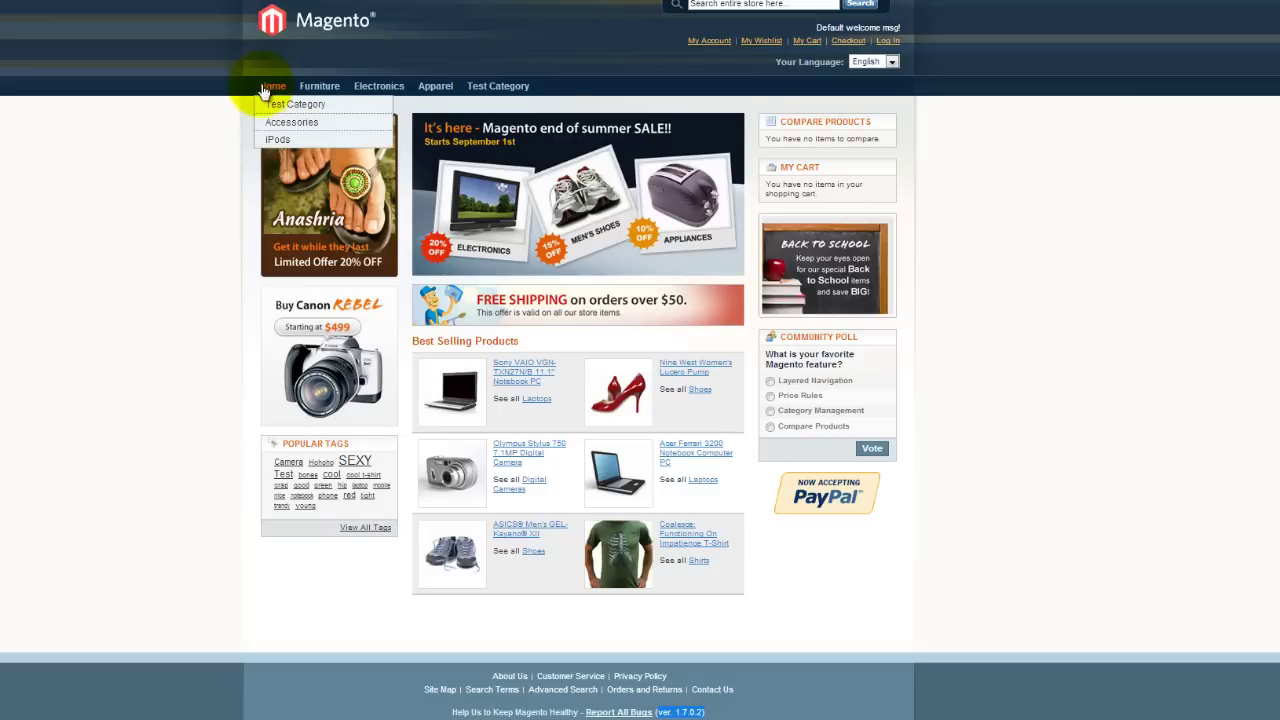
left_click(500, 90)
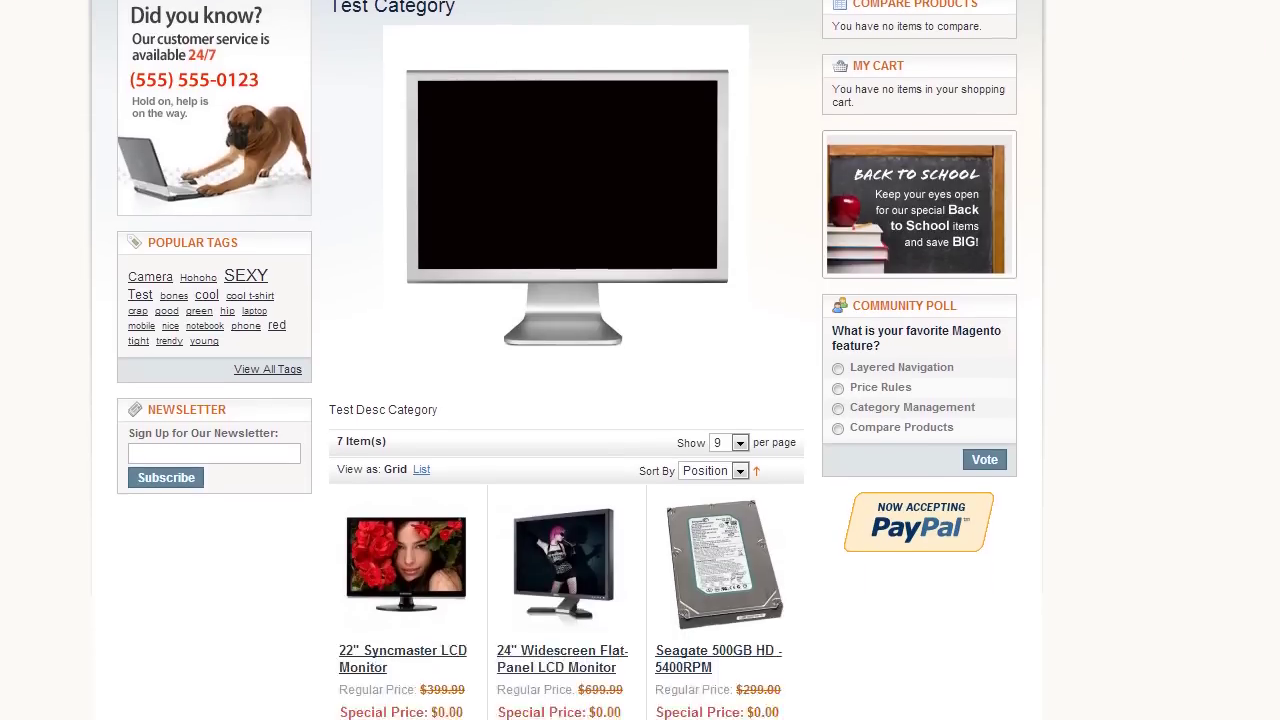
scroll(566, 360, "down", 7)
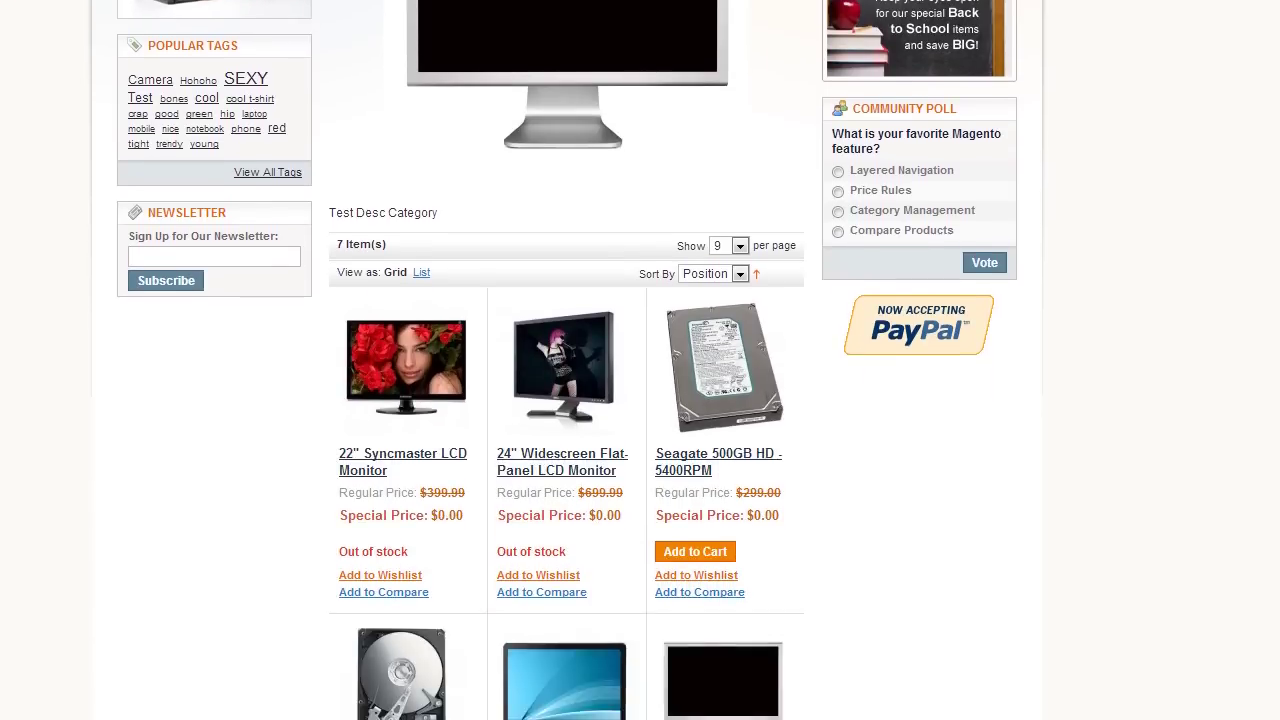
scroll(566, 360, "down", 2)
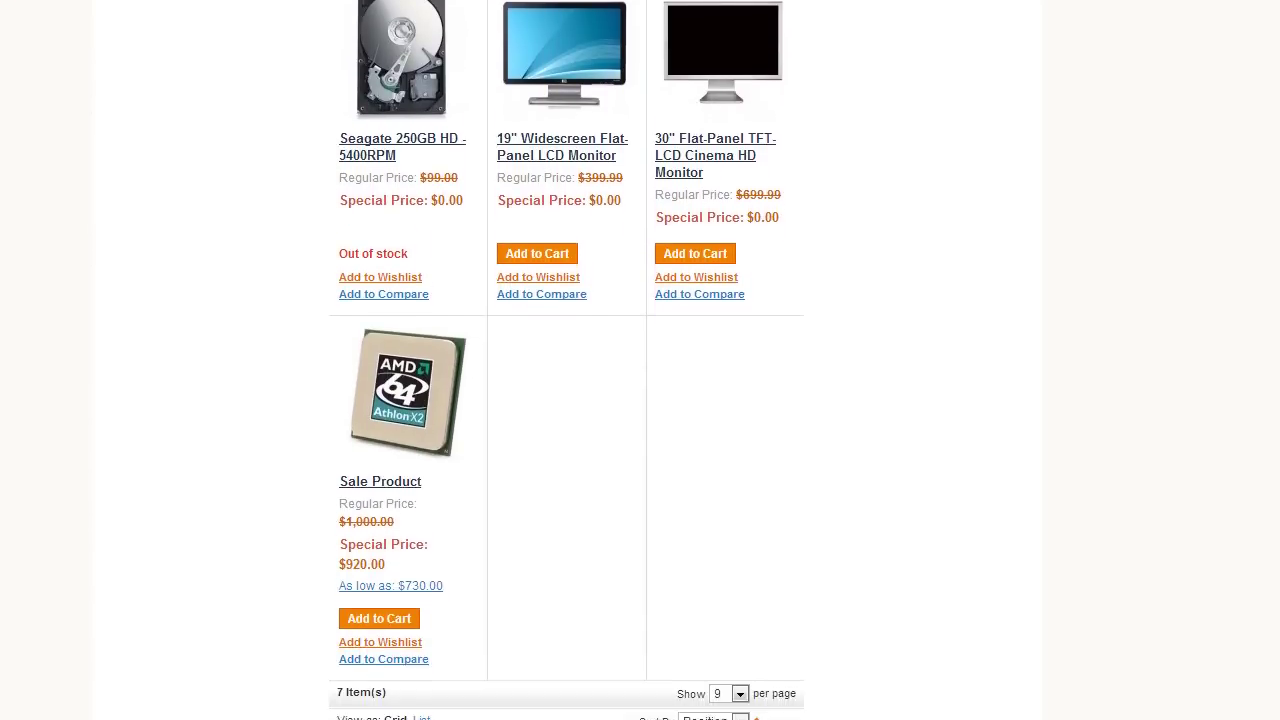